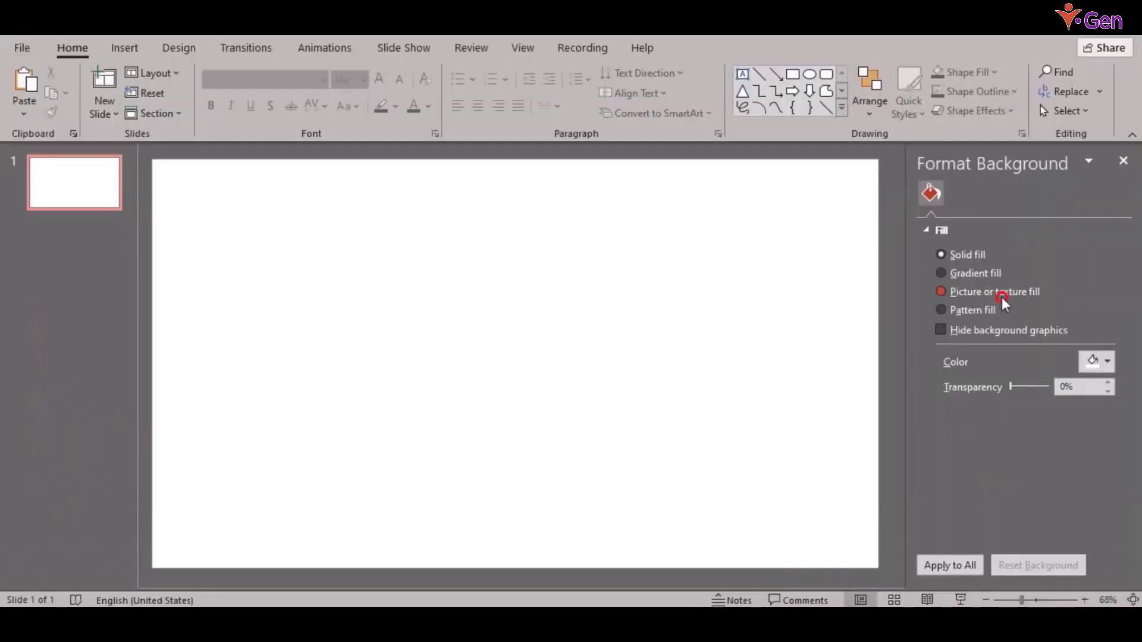
# Set the copied lotus-boat photo as background and cover it with a gradient-filled, outline-free rectangle
pyautogui.click(998, 293)
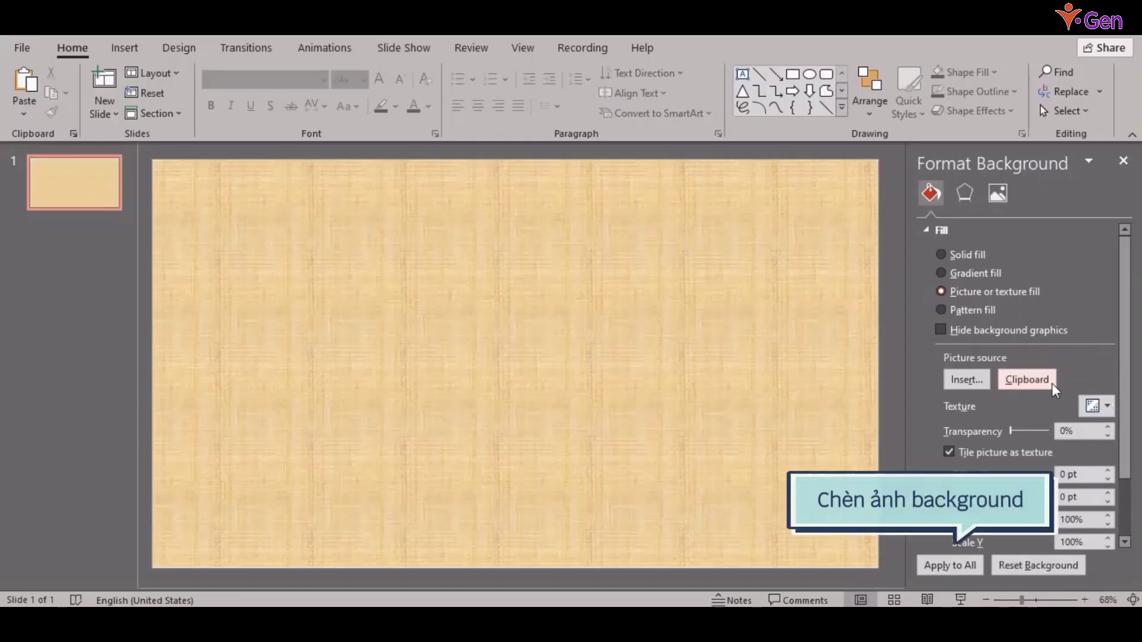
pyautogui.click(1027, 380)
pyautogui.click(124, 47)
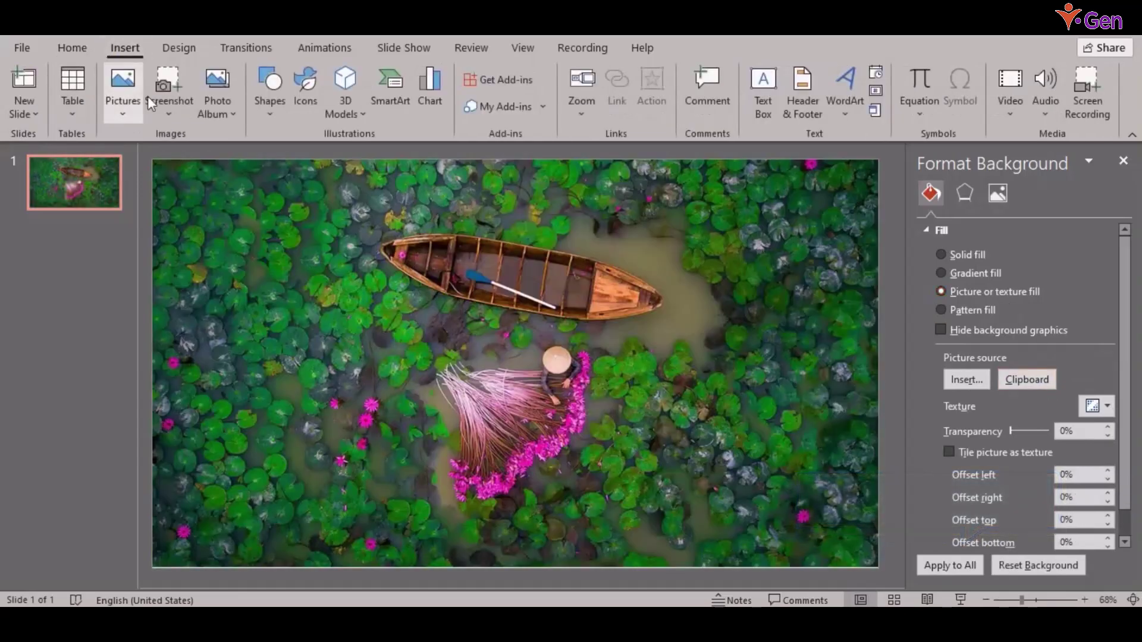
pyautogui.click(269, 89)
pyautogui.click(300, 159)
pyautogui.moveTo(152, 159); pyautogui.dragTo(882, 546)
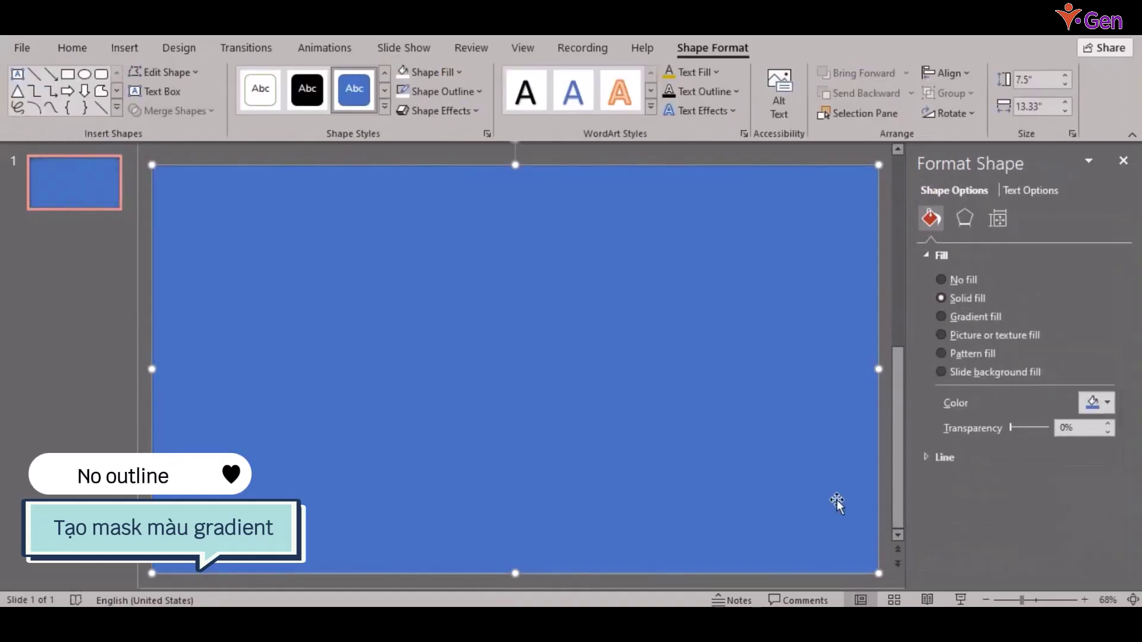
pyautogui.click(440, 91)
pyautogui.click(446, 273)
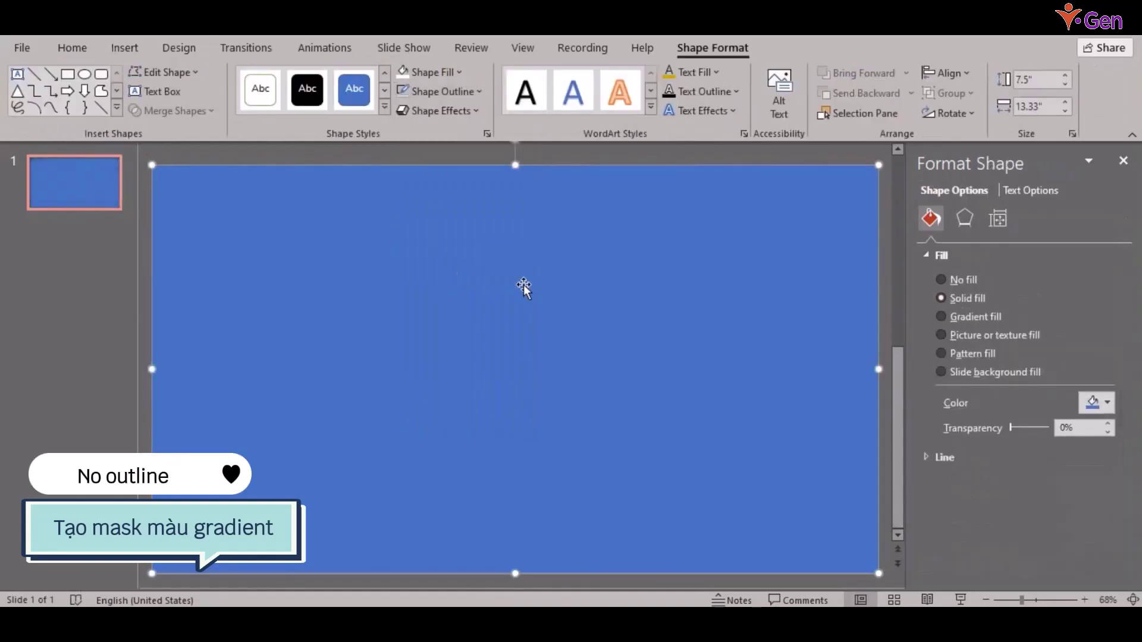
pyautogui.click(951, 318)
pyautogui.click(889, 287)
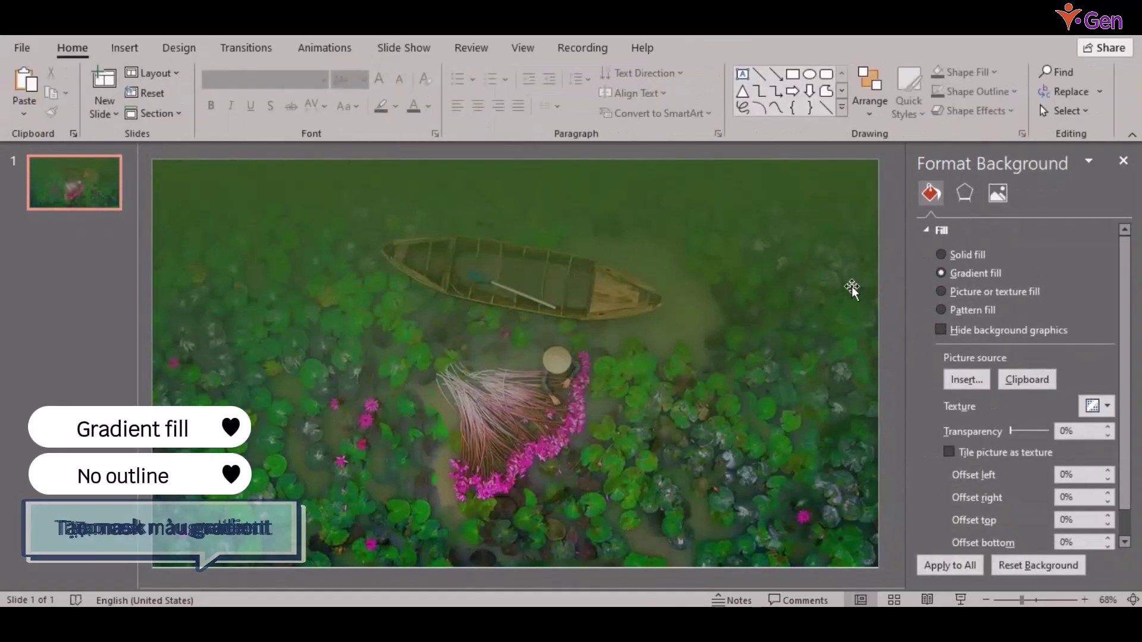
# Add a centred 'Welcome to' title text box over the boat and duplicate the slide
pyautogui.click(124, 47)
pyautogui.moveTo(352, 245); pyautogui.dragTo(574, 268)
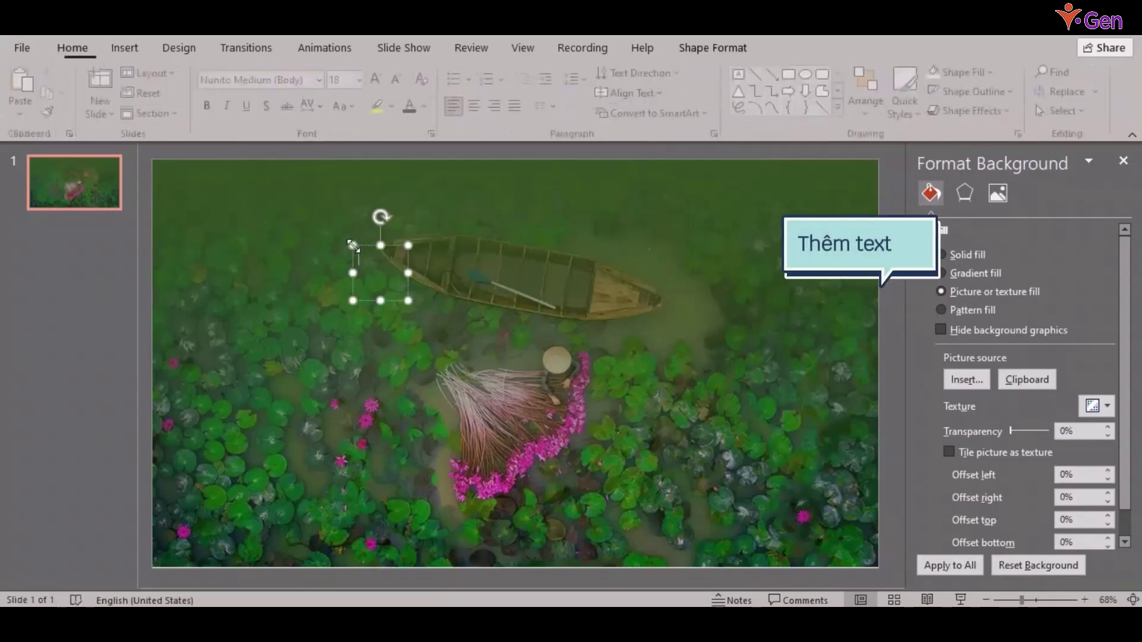
pyautogui.write('Welcome to')
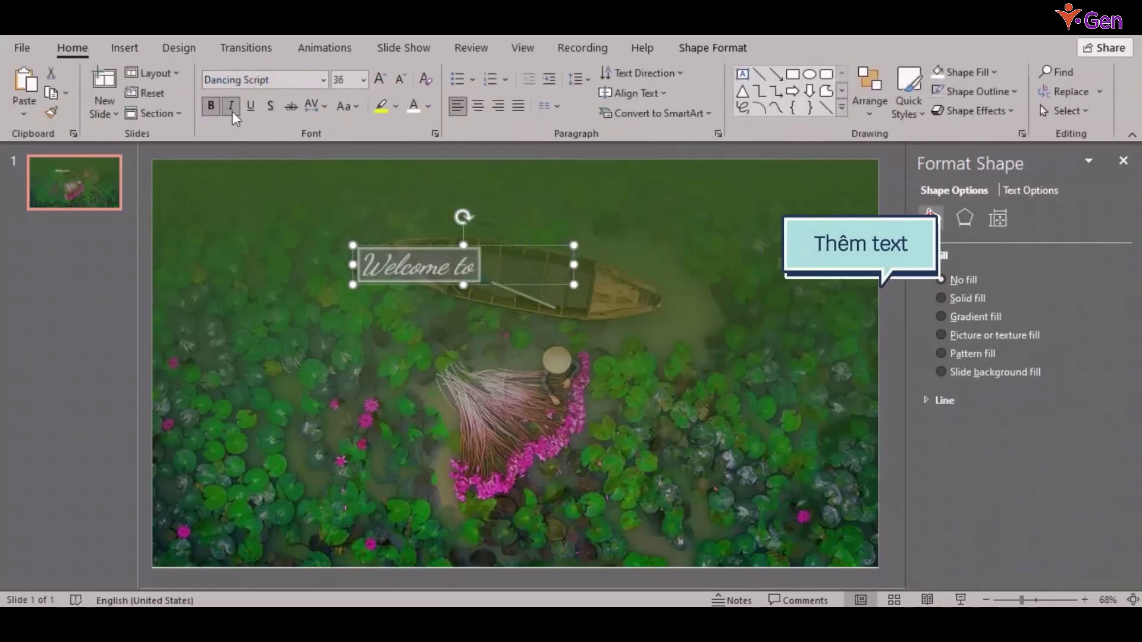
pyautogui.hotkey('ctrl', 'e')
pyautogui.click(381, 80)
pyautogui.click(380, 79)
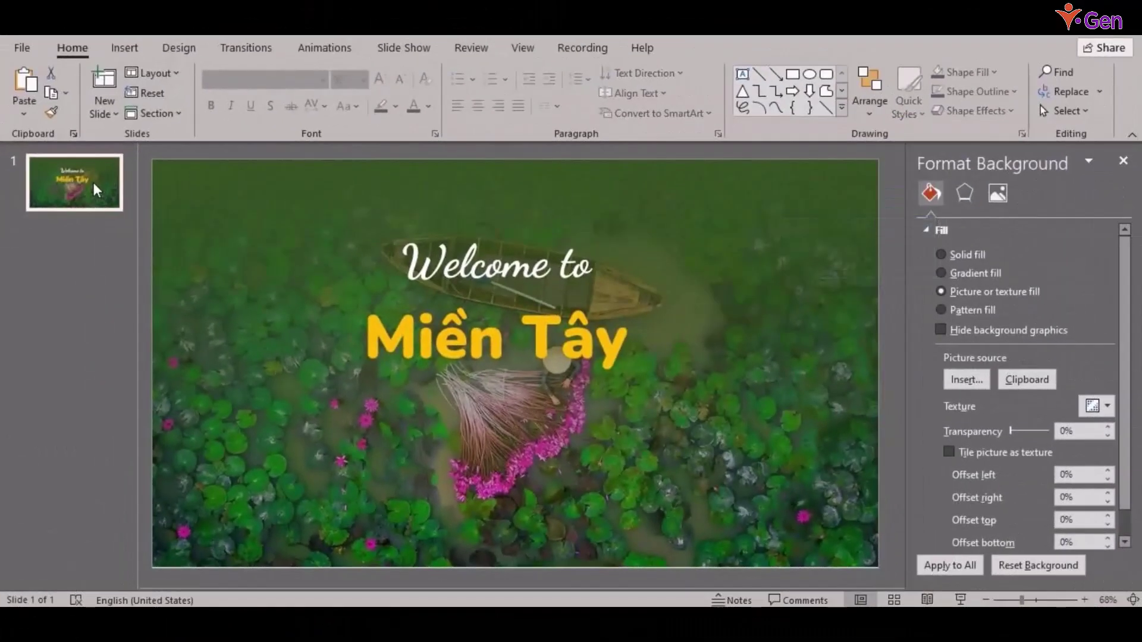
pyautogui.hotkey('ctrl', 'd')
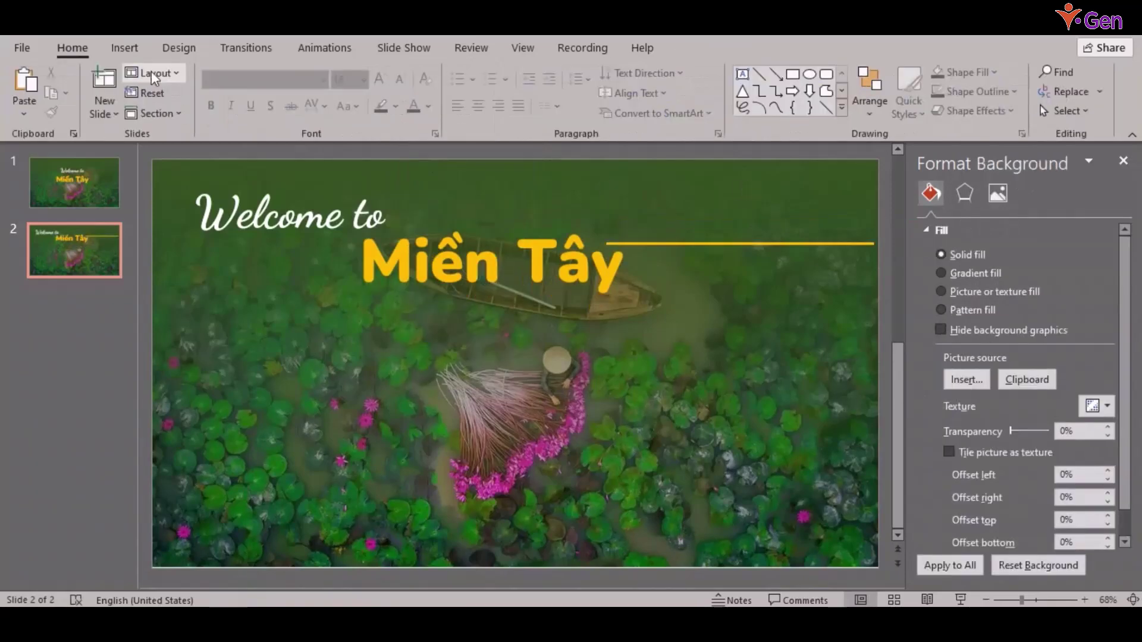
# Draw a white rounded-rectangle card at the lower left of slide 2
pyautogui.click(125, 48)
pyautogui.click(270, 95)
pyautogui.click(272, 349)
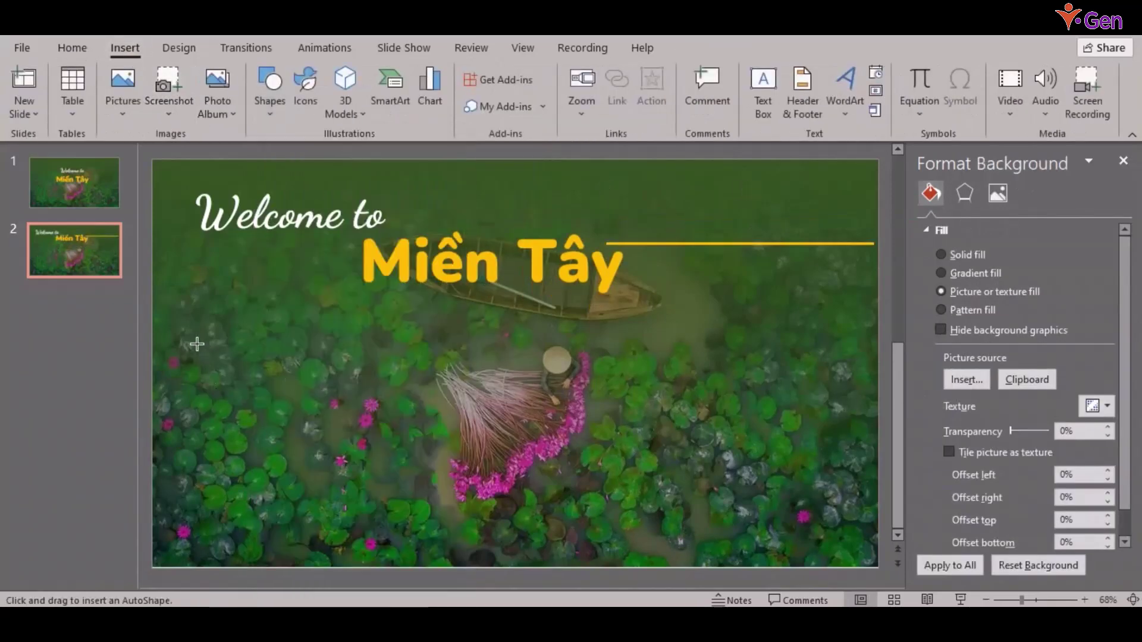
pyautogui.moveTo(197, 343); pyautogui.dragTo(378, 545)
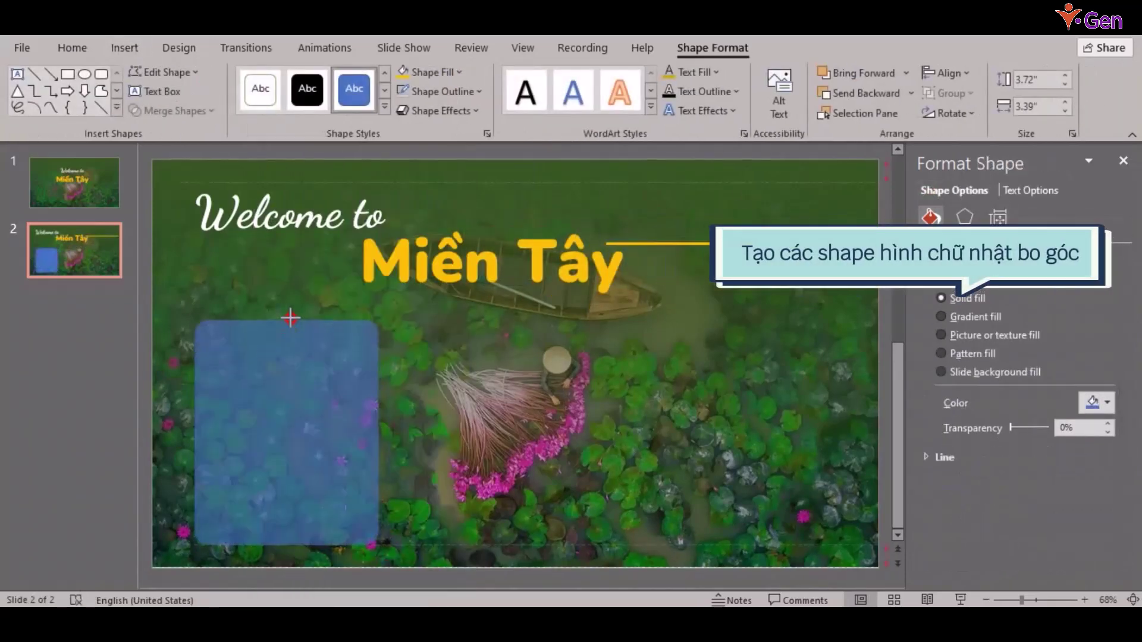
pyautogui.click(433, 72)
pyautogui.click(406, 112)
# Insert the Cá lóc nướng trui photo and fit it into the card's lower part
pyautogui.click(125, 47)
pyautogui.click(123, 89)
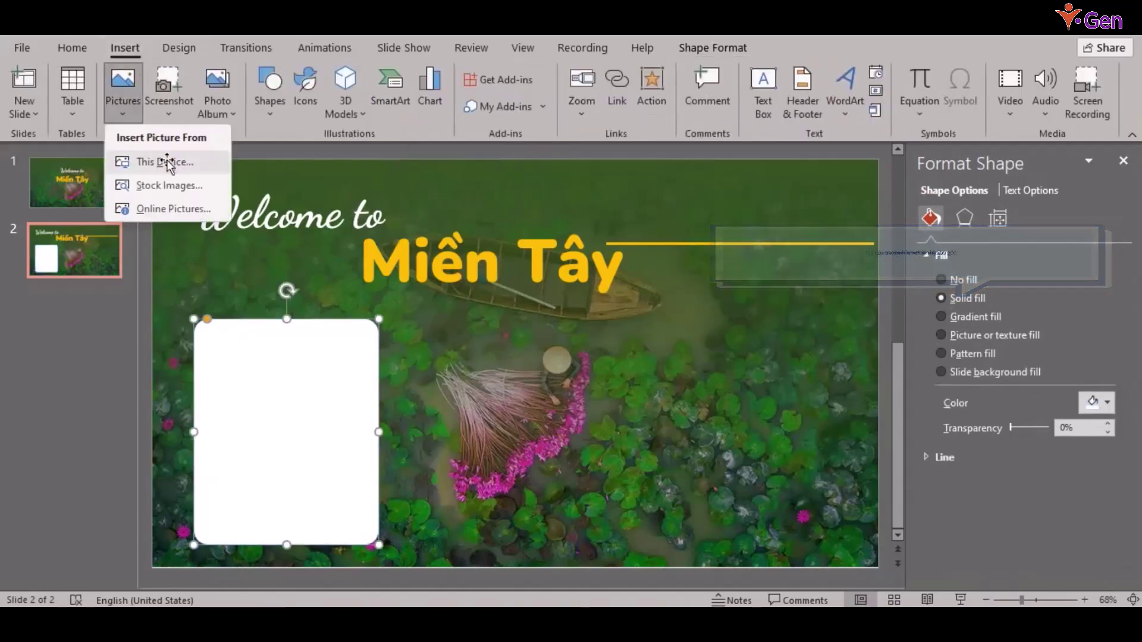
pyautogui.click(168, 162)
pyautogui.click(607, 274)
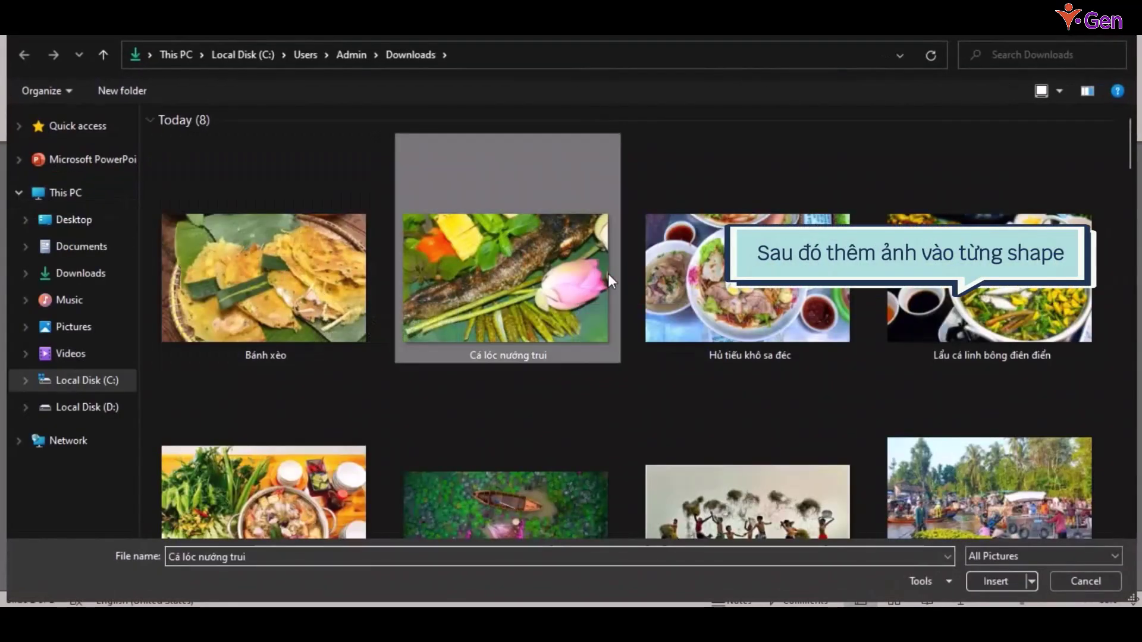
pyautogui.doubleClick(608, 273)
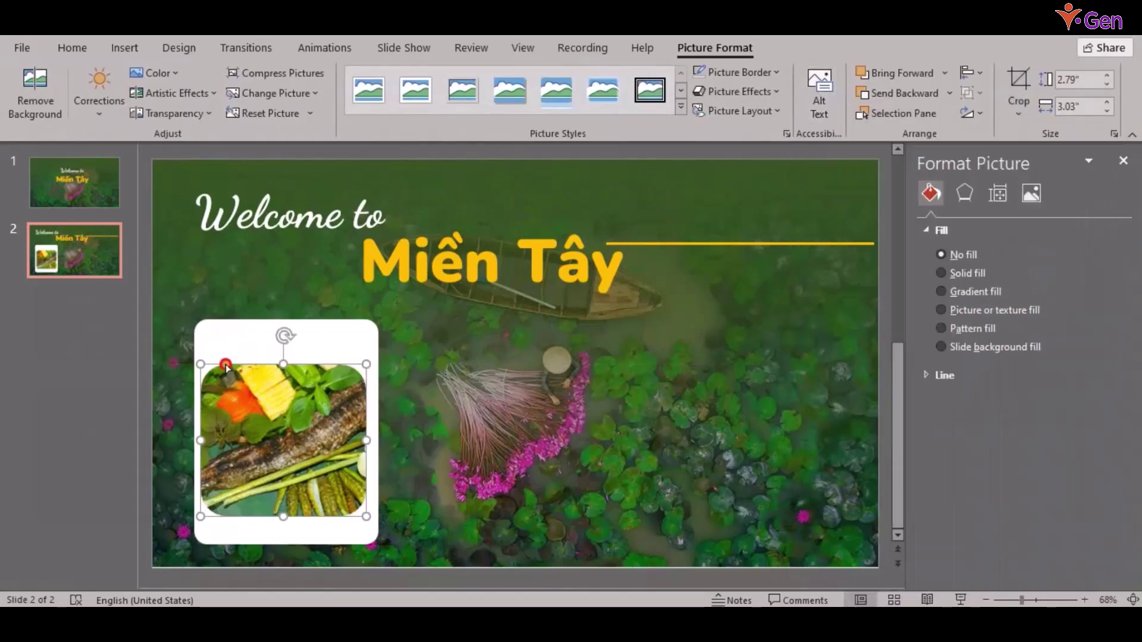
pyautogui.moveTo(225, 364); pyautogui.dragTo(217, 354)
pyautogui.moveTo(308, 384); pyautogui.dragTo(315, 411)
# Add a title text box to the card, then duplicate the card twice with equal spacing
pyautogui.click(133, 53)
pyautogui.click(763, 92)
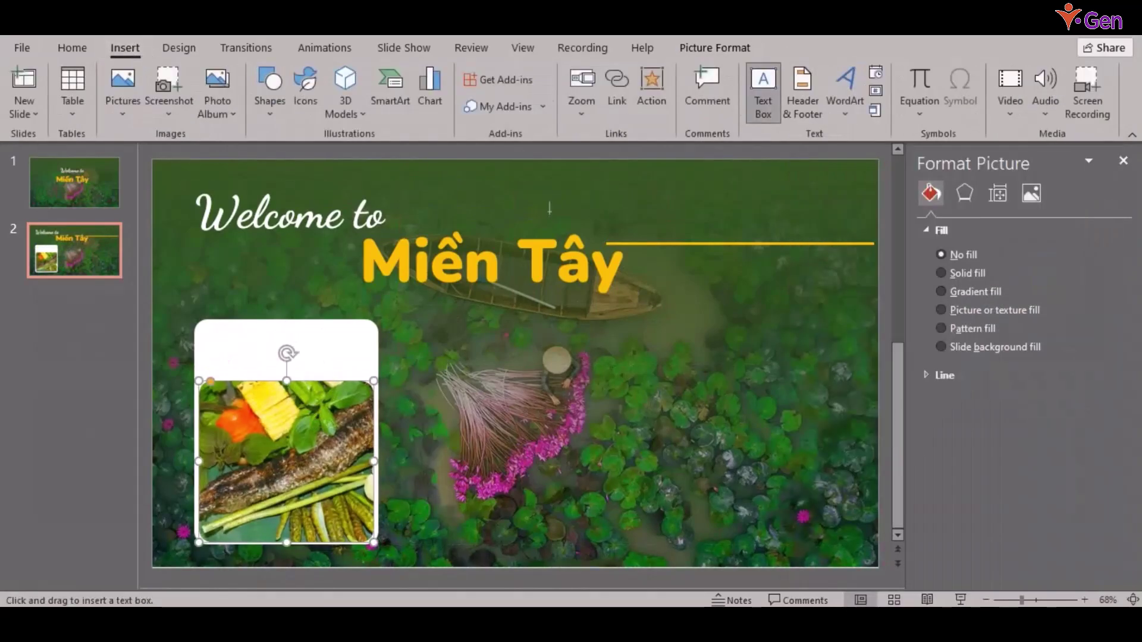
pyautogui.click(229, 344)
pyautogui.write('ẨM THỰC')
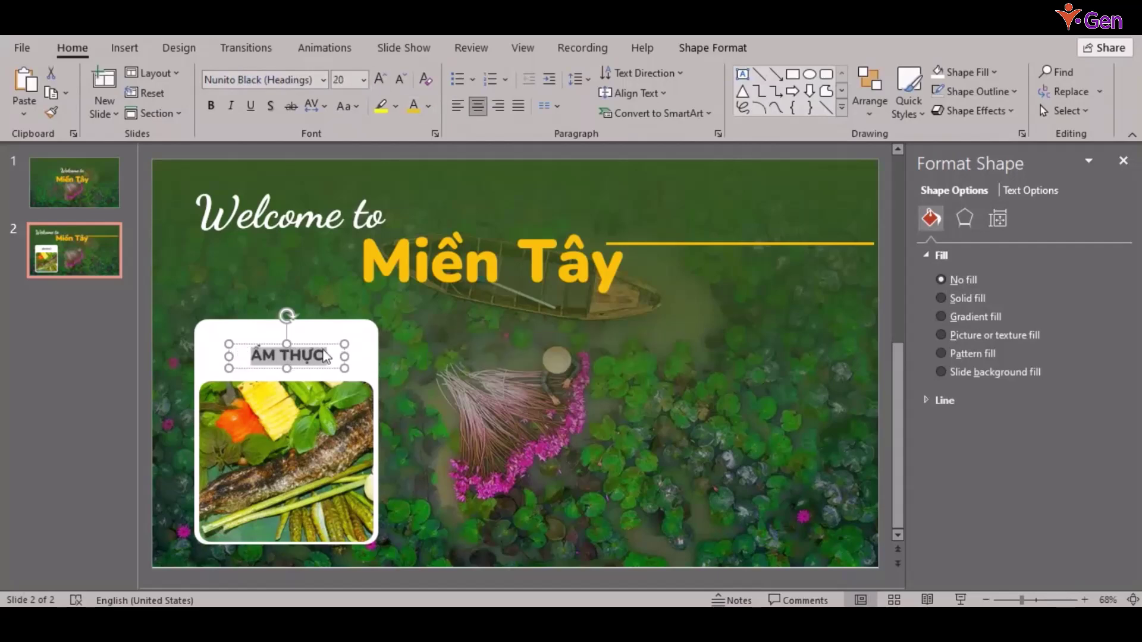
pyautogui.hotkey('ctrl', 'd')
pyautogui.moveTo(285, 416); pyautogui.dragTo(486, 416)
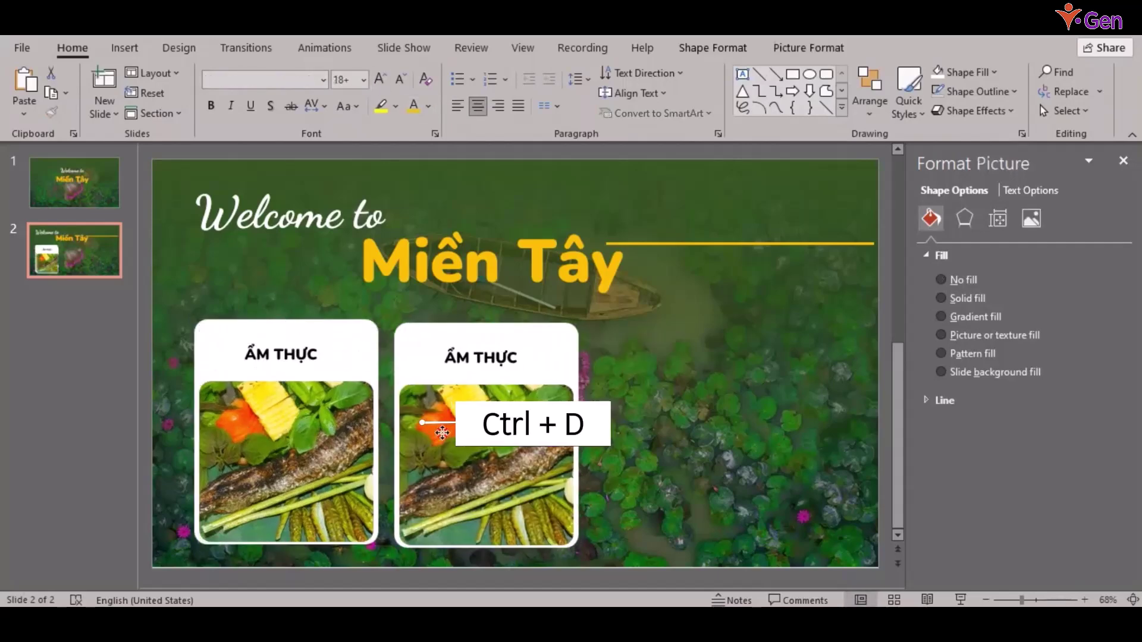
pyautogui.hotkey('ctrl', 'd')
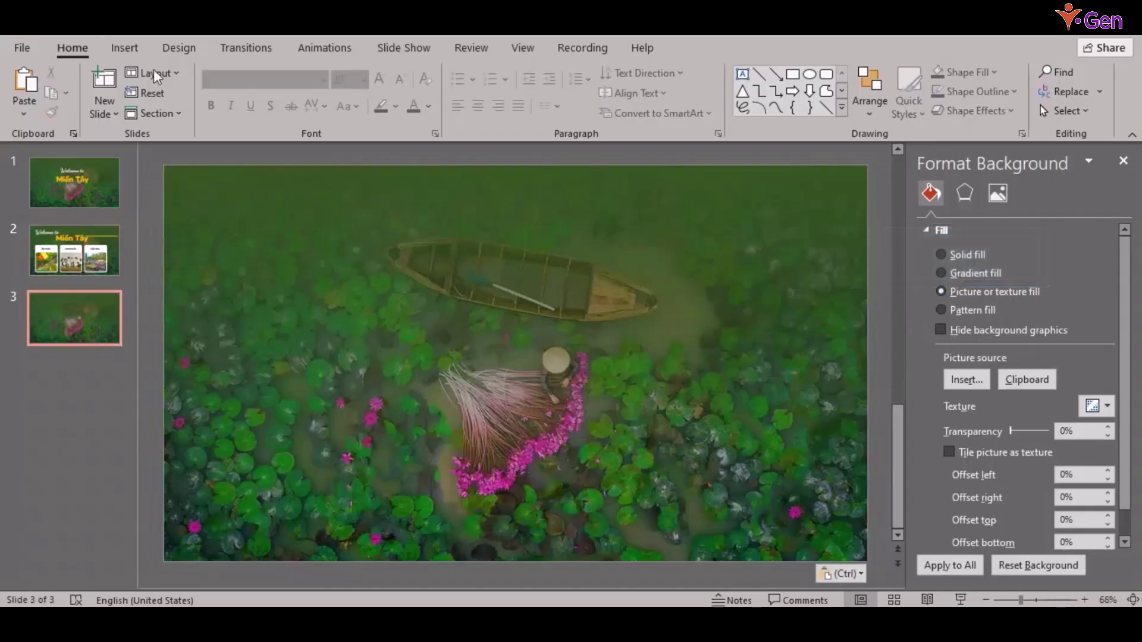
# Insert a SmartArt Basic Pie, add an extra slice, and convert it to shapes
pyautogui.click(125, 48)
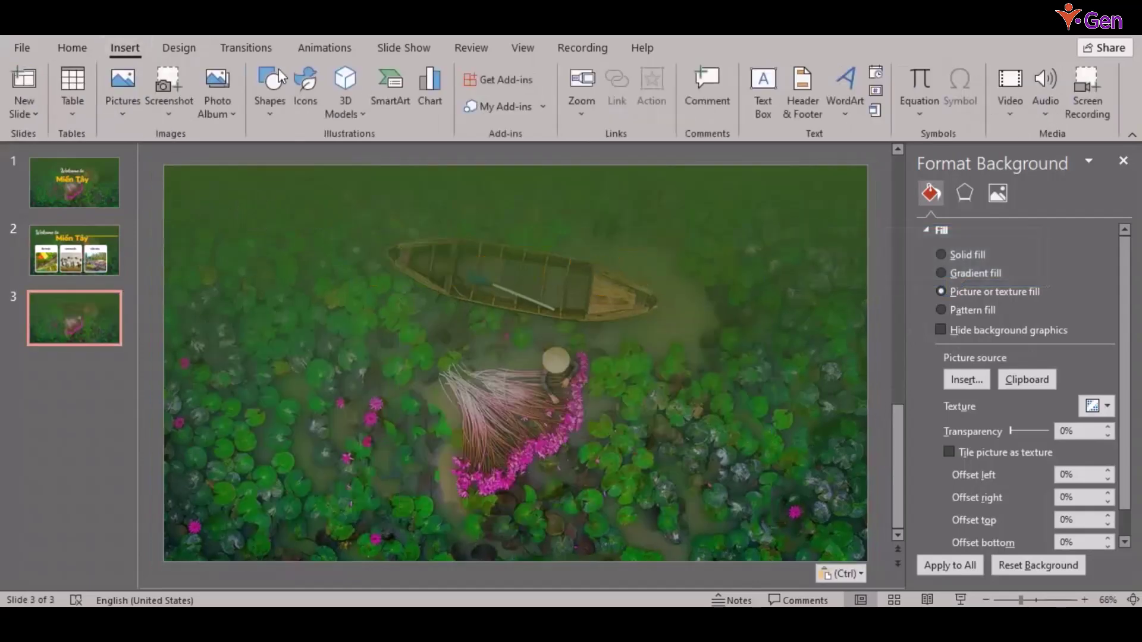
pyautogui.click(406, 95)
pyautogui.click(320, 254)
pyautogui.click(617, 252)
pyautogui.click(766, 452)
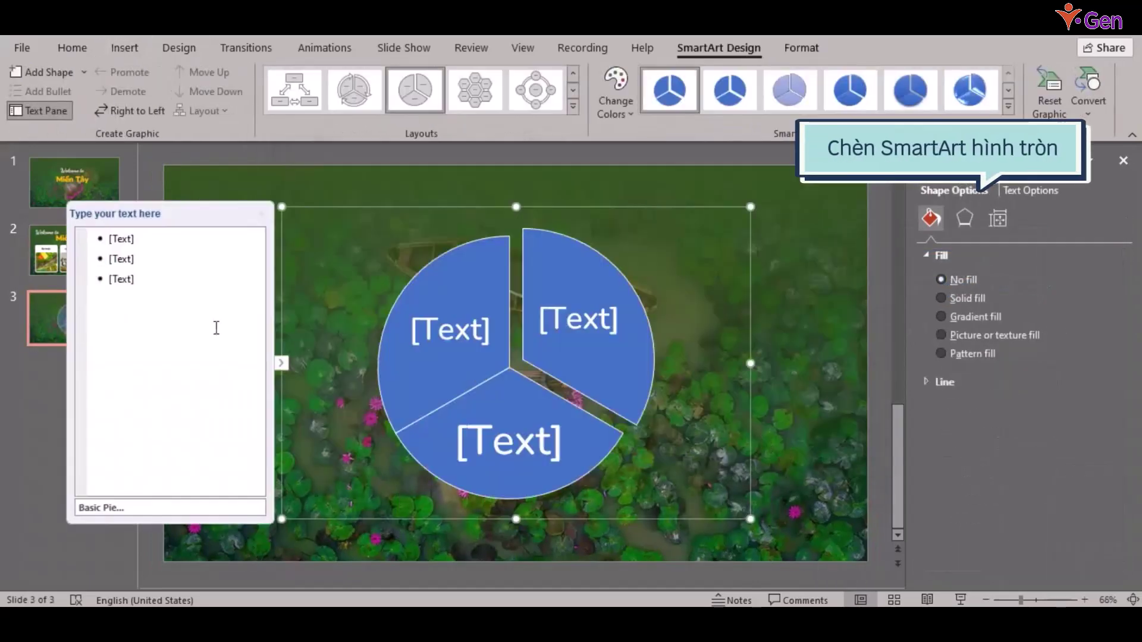
pyautogui.press('Return')
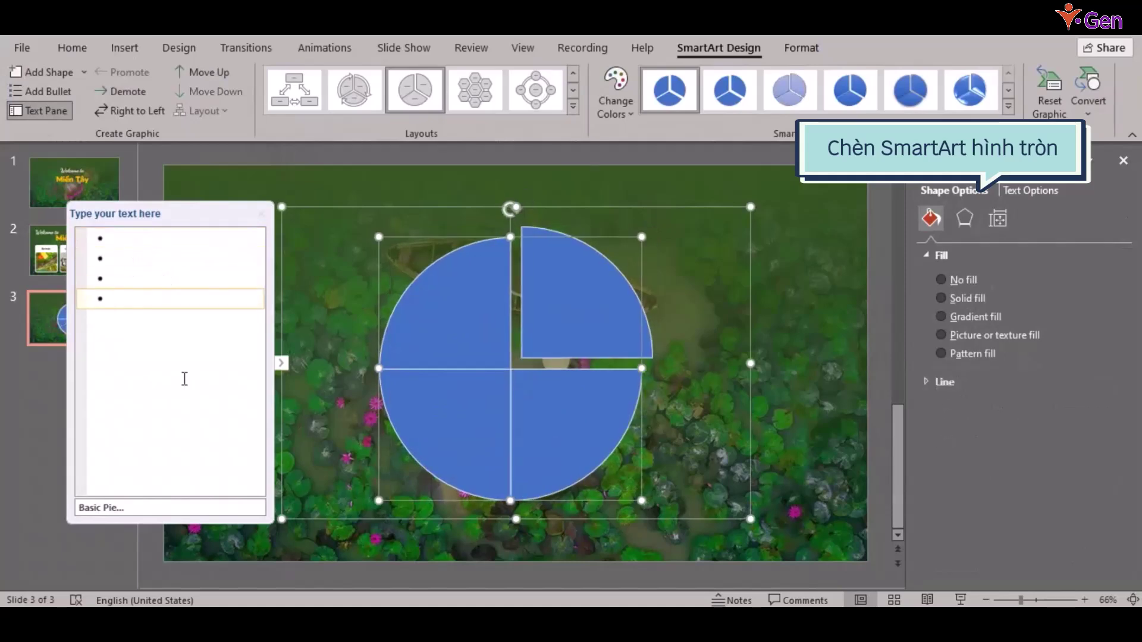
pyautogui.click(1076, 188)
pyautogui.click(695, 154)
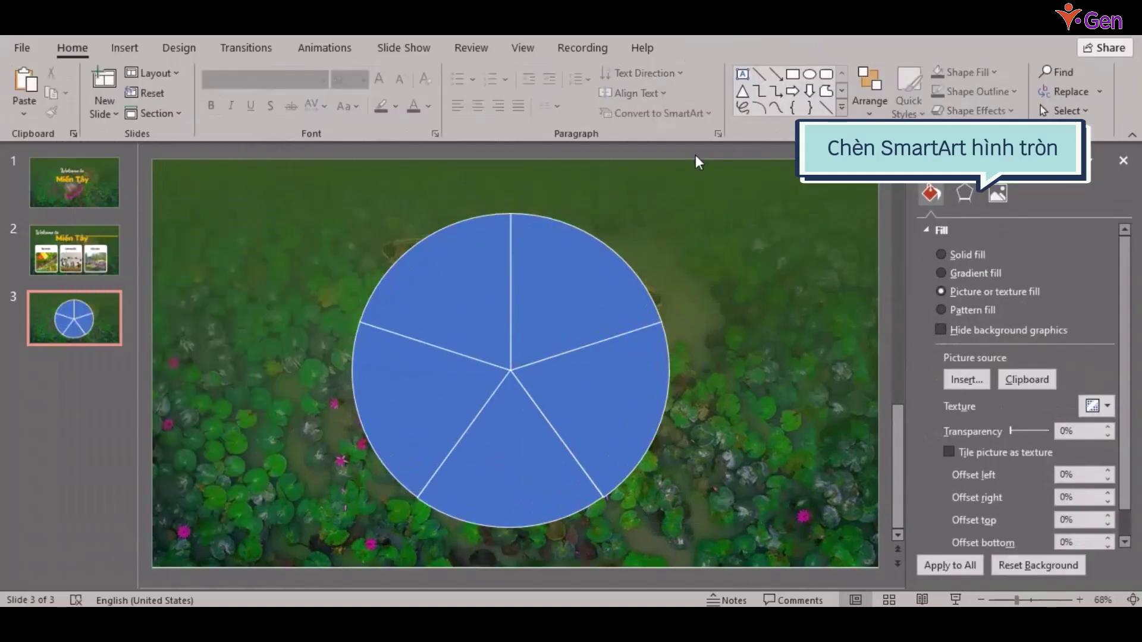
# Draw a centre circle labelled 'Ẩm thực' and add a new background-only slide
pyautogui.click(124, 48)
pyautogui.click(269, 89)
pyautogui.click(287, 345)
pyautogui.moveTo(440, 293); pyautogui.dragTo(581, 434)
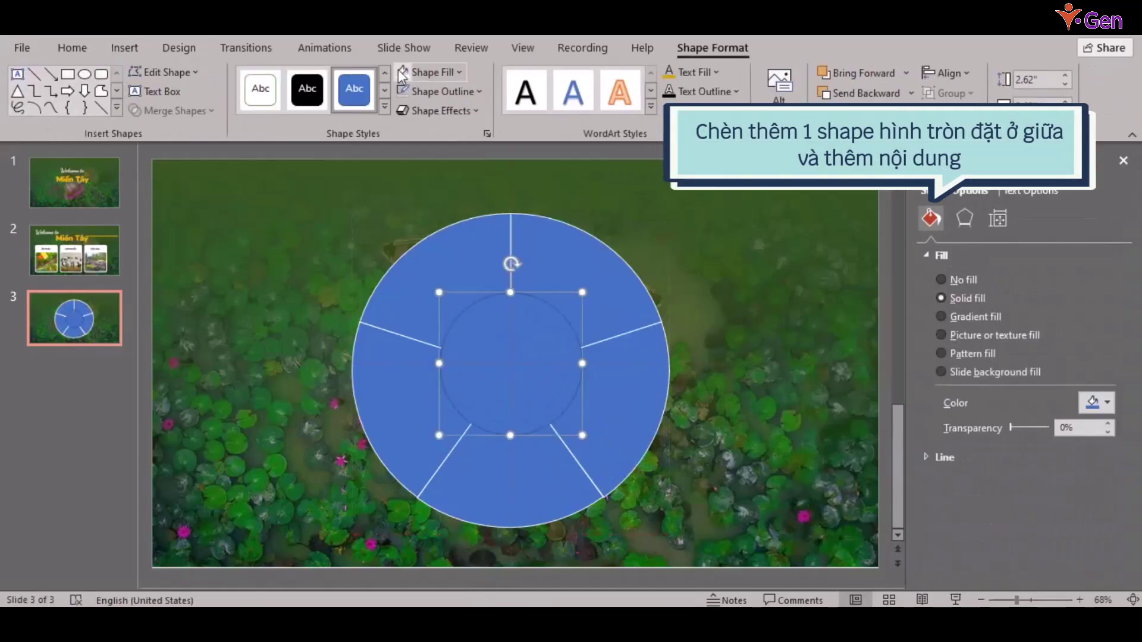
pyautogui.write('Ẩm thực')
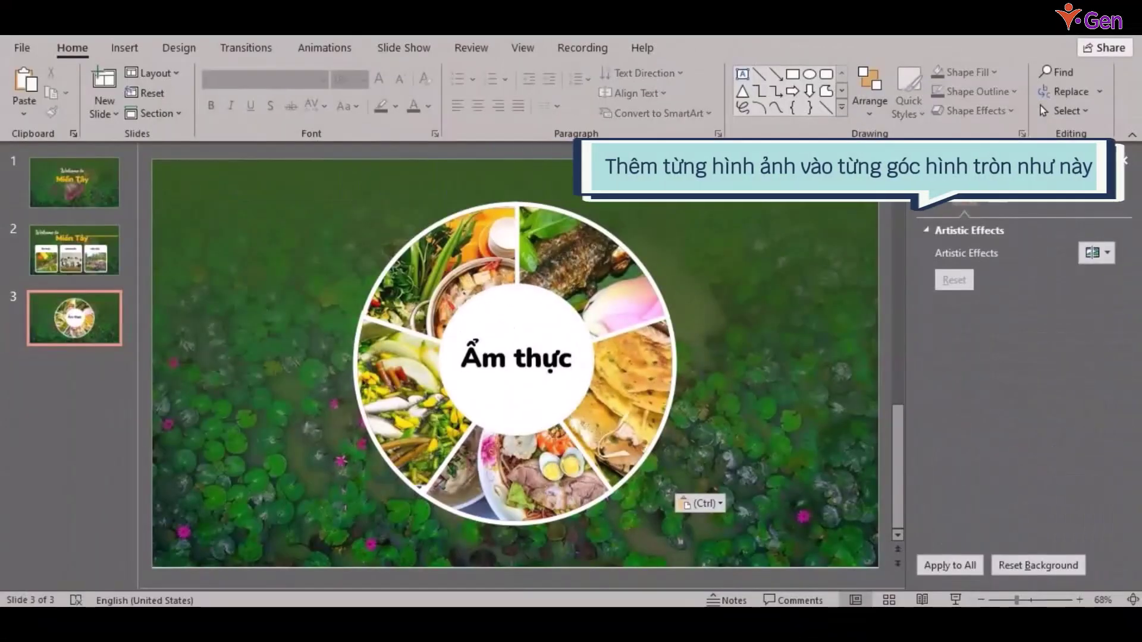
pyautogui.click(102, 309)
pyautogui.press('Return')
# Insert the Bánh xèo photo, shrink it to about 2 by 3 inches at lower left, and crop it square
pyautogui.click(124, 48)
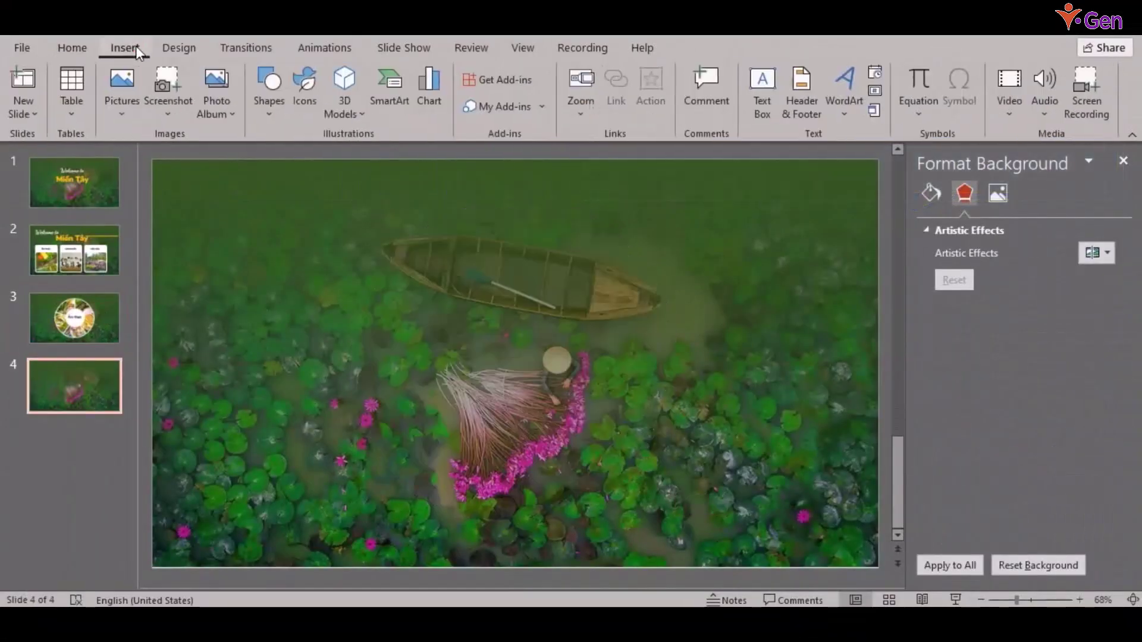
pyautogui.click(123, 89)
pyautogui.click(149, 166)
pyautogui.doubleClick(198, 211)
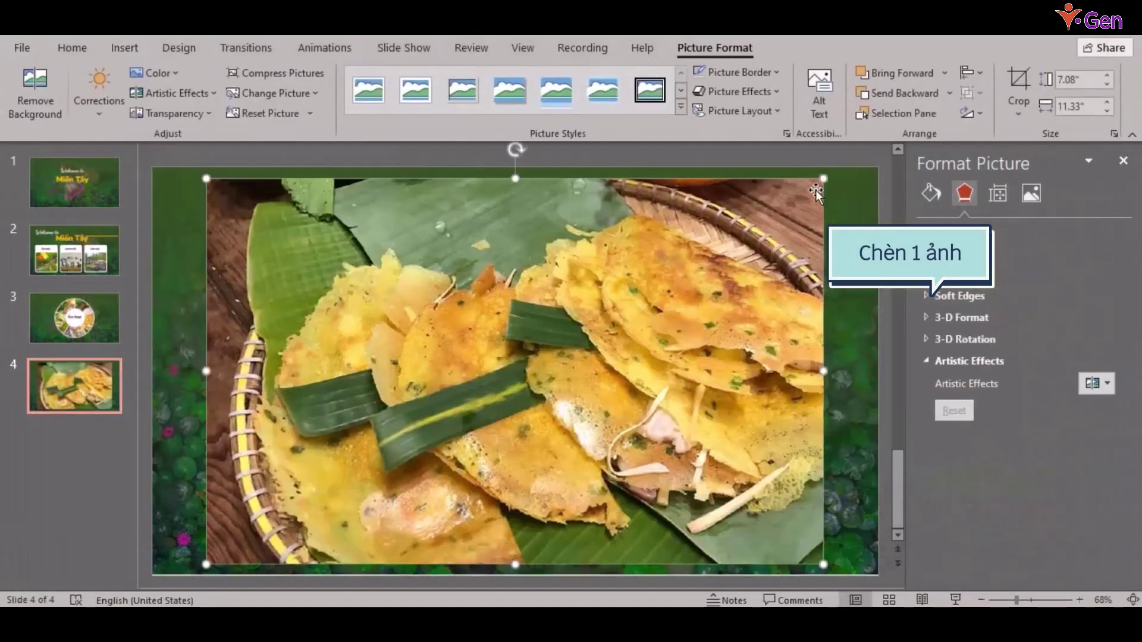
pyautogui.moveTo(820, 186); pyautogui.dragTo(393, 439)
pyautogui.moveTo(315, 484); pyautogui.dragTo(287, 473)
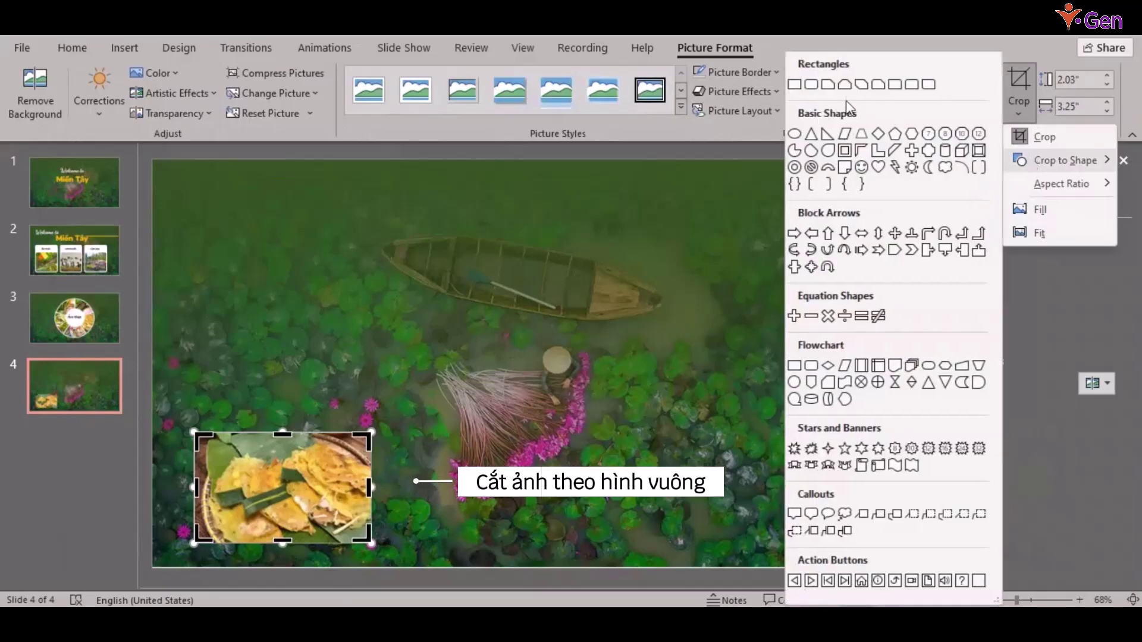
pyautogui.click(802, 84)
pyautogui.moveTo(1061, 184)
pyautogui.click(945, 209)
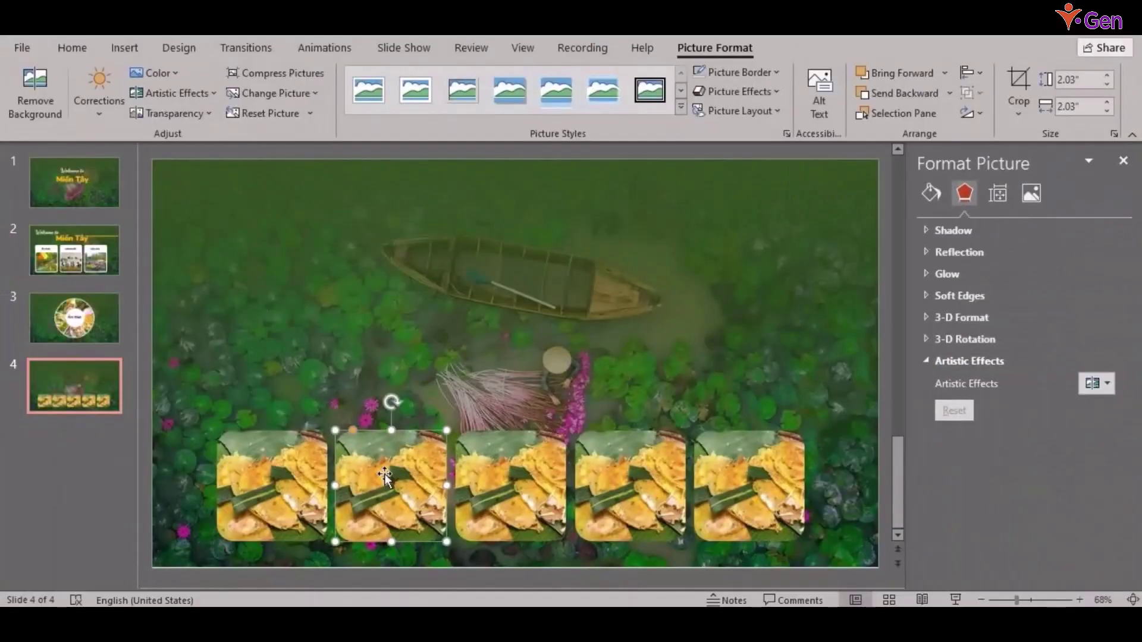
# Replace the second photo, give the food photos a 3 pt border, and duplicate slide 4
pyautogui.rightClick(385, 473)
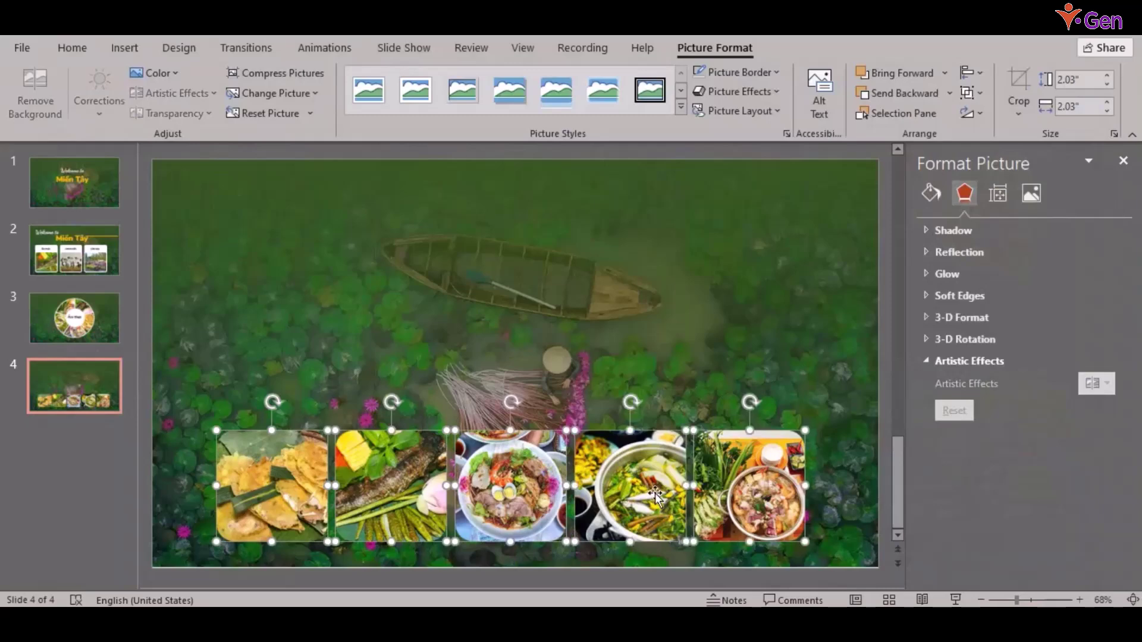
pyautogui.click(701, 74)
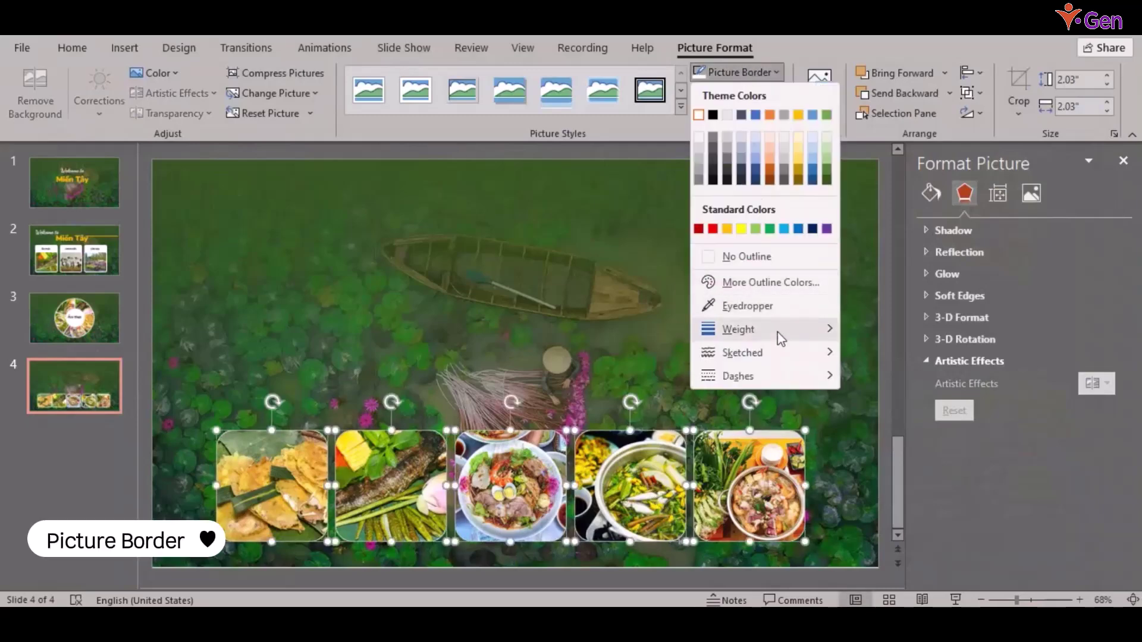
pyautogui.moveTo(739, 329)
pyautogui.click(917, 461)
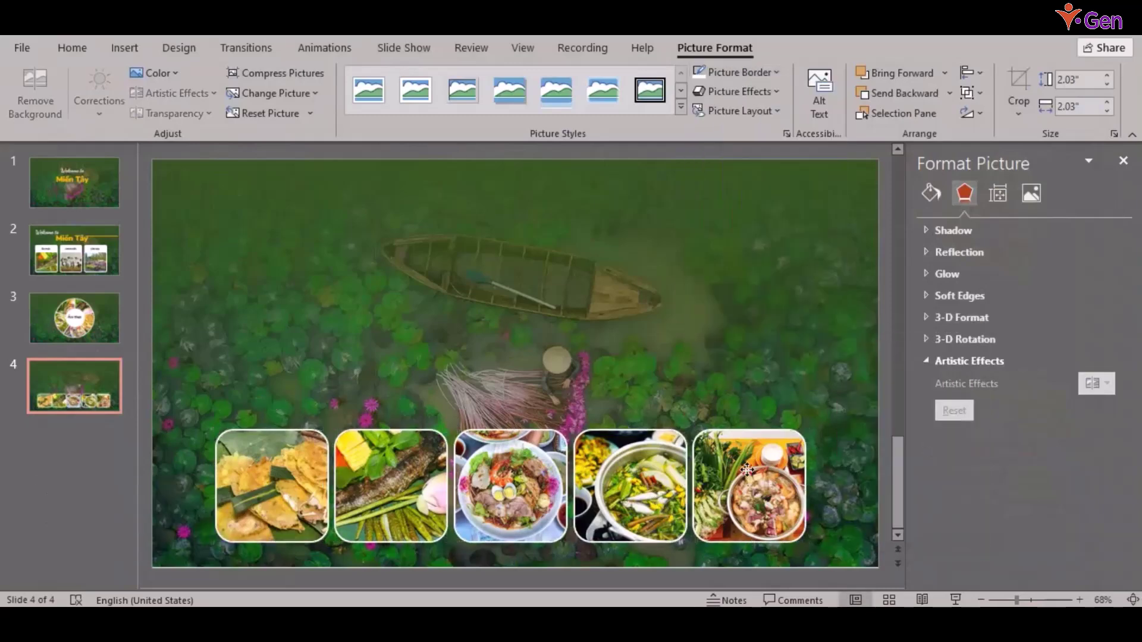
pyautogui.click(501, 156)
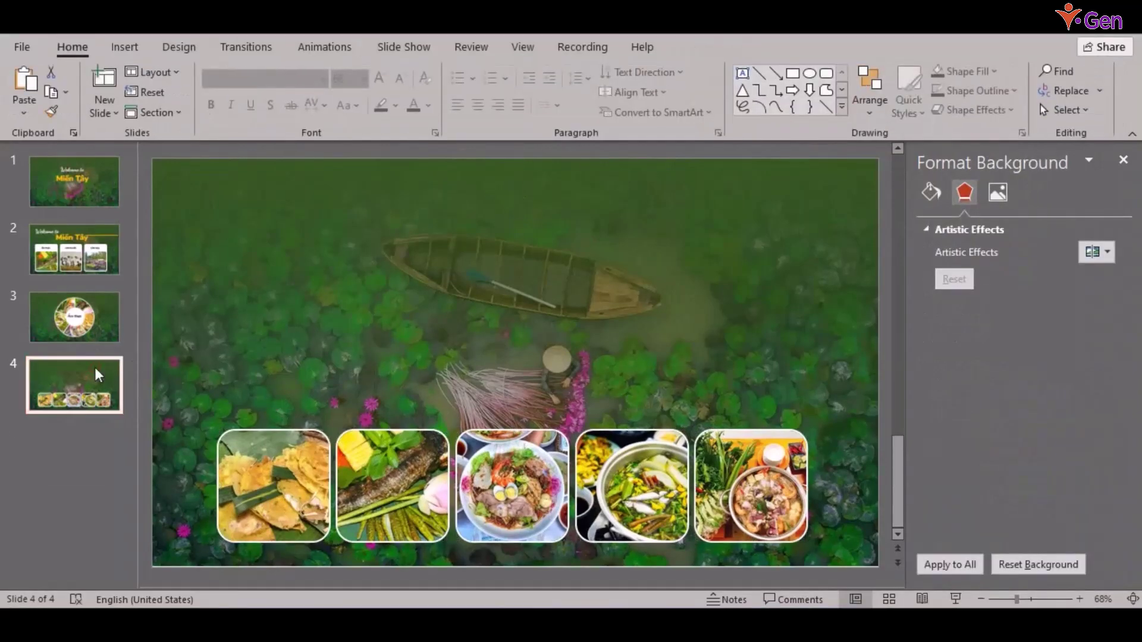
pyautogui.hotkey('ctrl', 'd')
# Move the first food photo to the top-left and stretch it across most of slide 5
pyautogui.click(264, 470)
pyautogui.moveTo(264, 470); pyautogui.dragTo(211, 204)
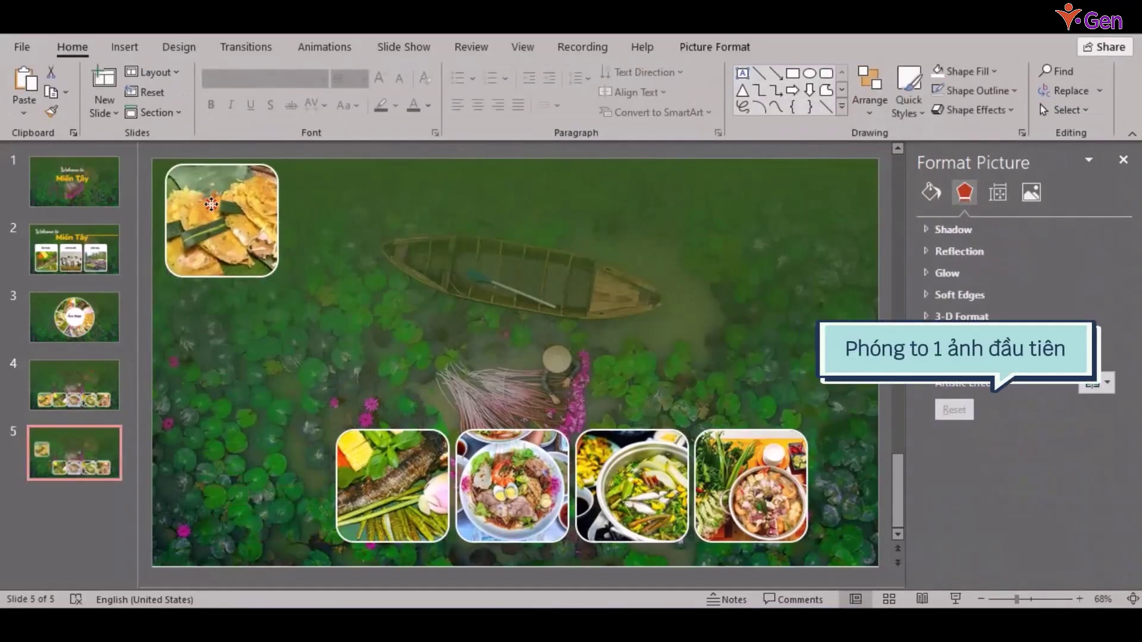
pyautogui.moveTo(277, 276); pyautogui.dragTo(554, 441)
pyautogui.moveTo(556, 373); pyautogui.dragTo(851, 374)
# Replace the enlarged photo with the Bánh xèo image from a file
pyautogui.rightClick(413, 255)
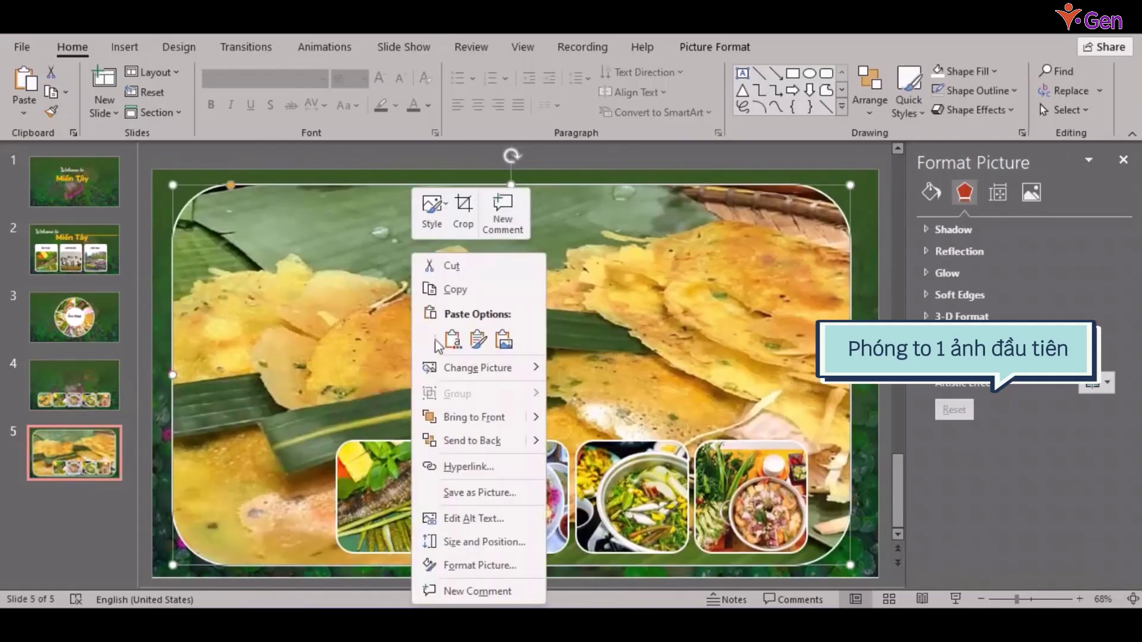
pyautogui.click(612, 370)
pyautogui.doubleClick(302, 298)
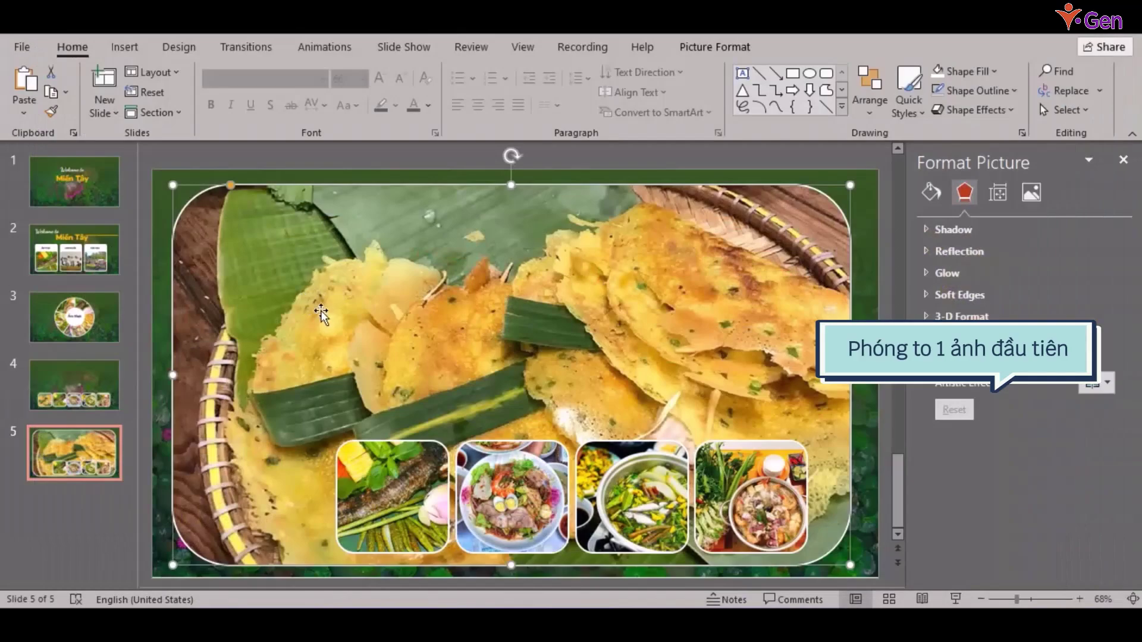
pyautogui.click(125, 47)
# Draw a gradient-filled rounded rectangle over the large photo, placed behind the small food photos
pyautogui.click(272, 110)
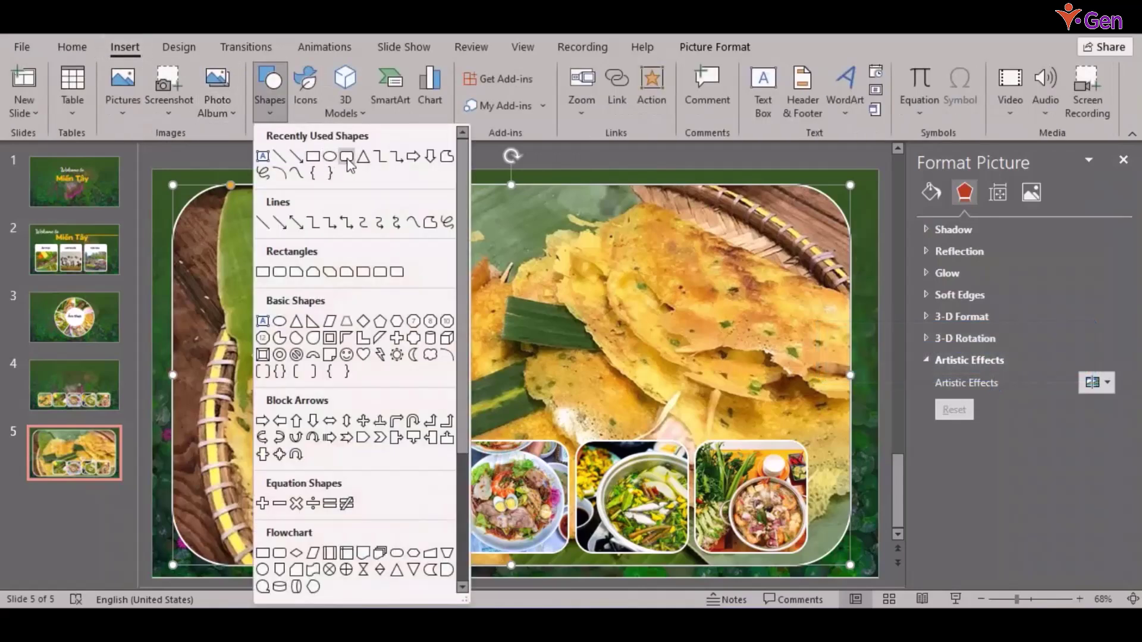
pyautogui.click(287, 266)
pyautogui.moveTo(174, 186); pyautogui.dragTo(845, 557)
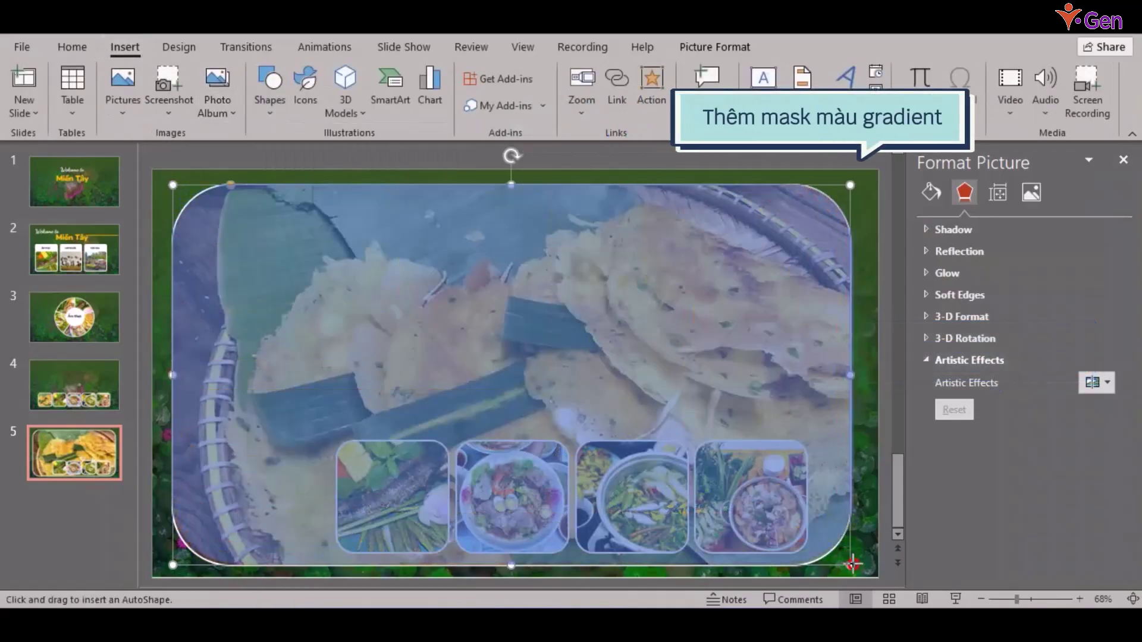
pyautogui.hotkey('ctrl', 'shift', '[')
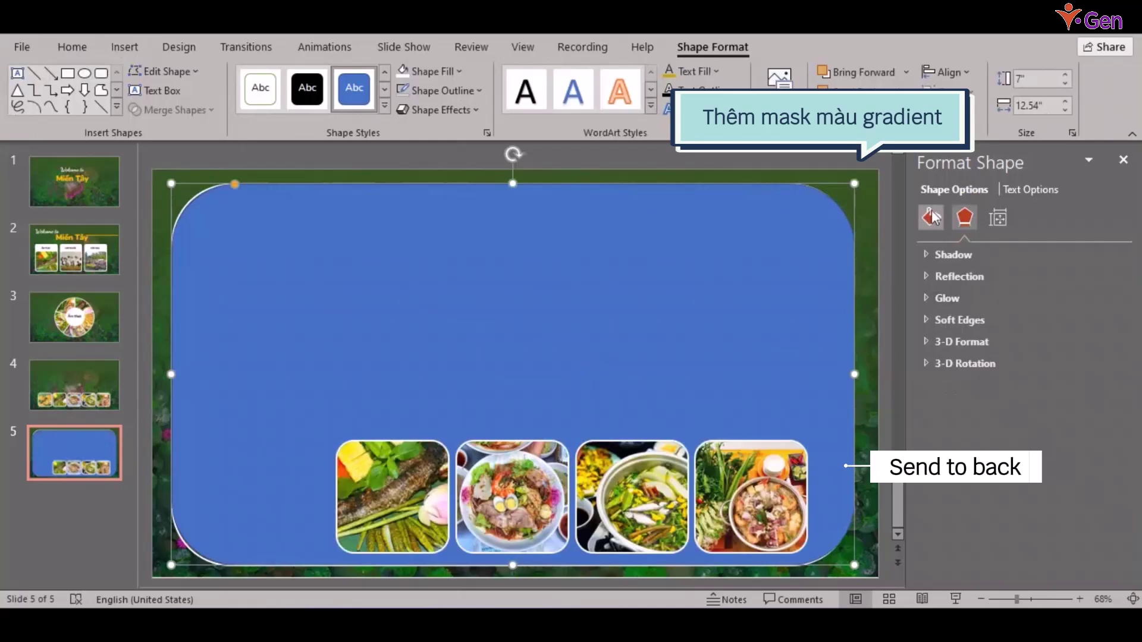
pyautogui.click(930, 217)
pyautogui.click(946, 317)
pyautogui.click(293, 157)
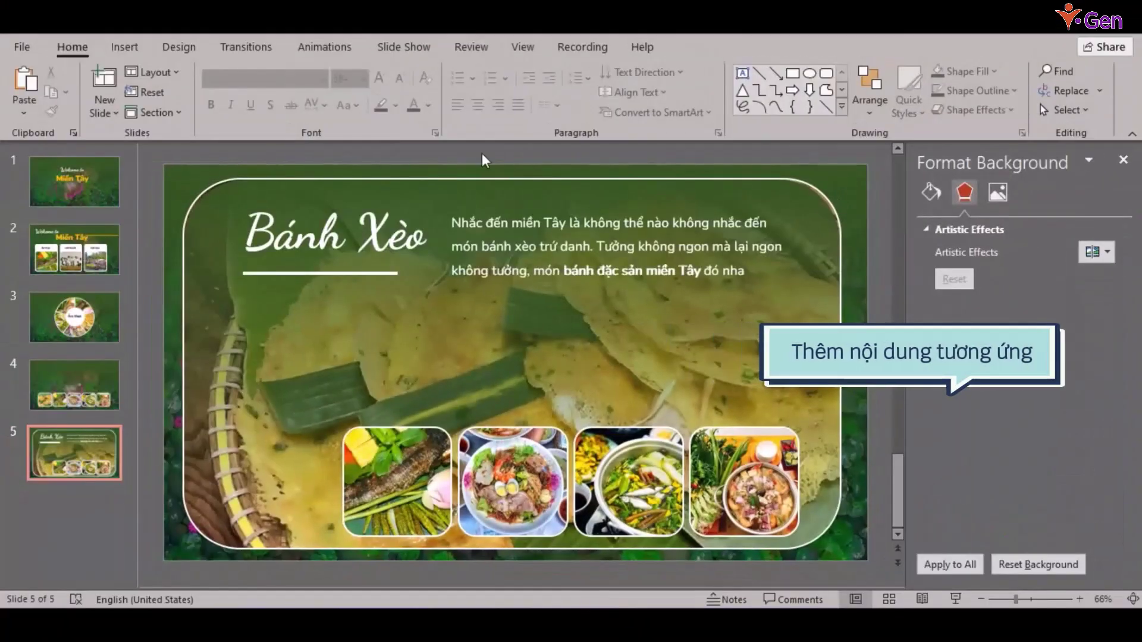
# Duplicate slide 5 and replace its background photo with the grilled-fish image
pyautogui.hotkey('ctrl', 'd')
pyautogui.click(240, 535)
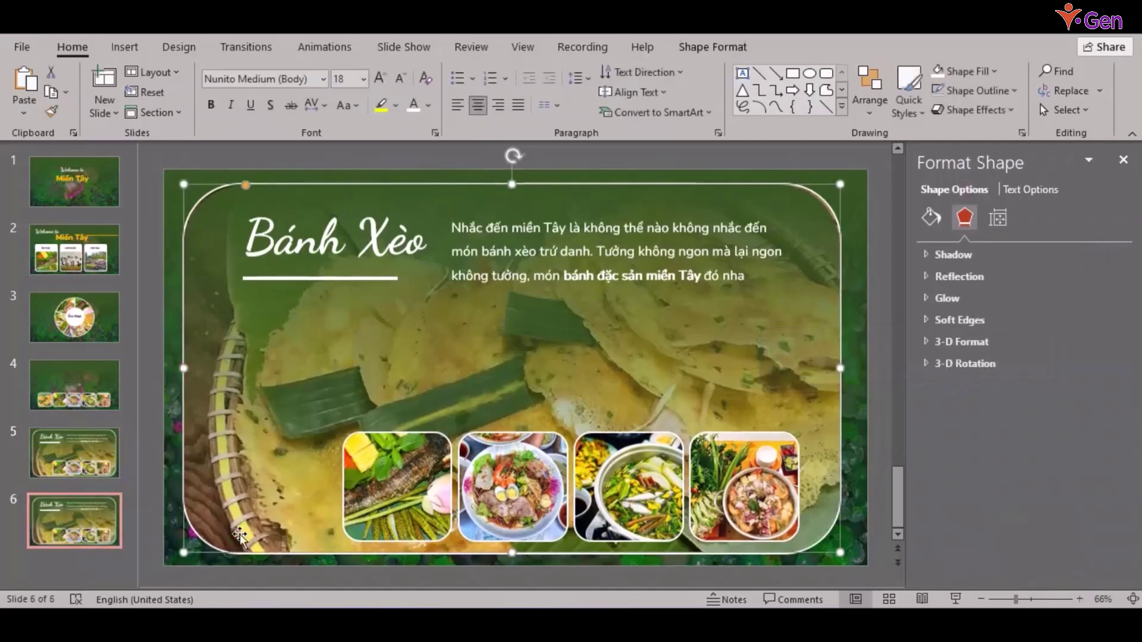
pyautogui.rightClick(388, 191)
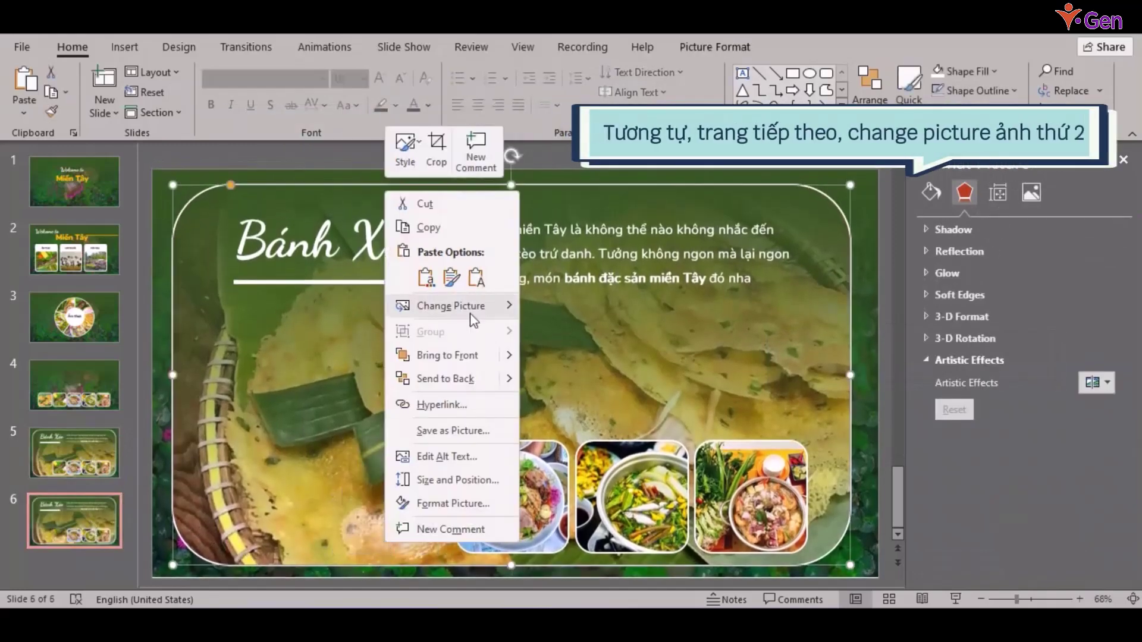
pyautogui.click(585, 305)
pyautogui.doubleClick(538, 301)
# Retitle the new slide 'Cá lóc nướng trui'
pyautogui.click(316, 241)
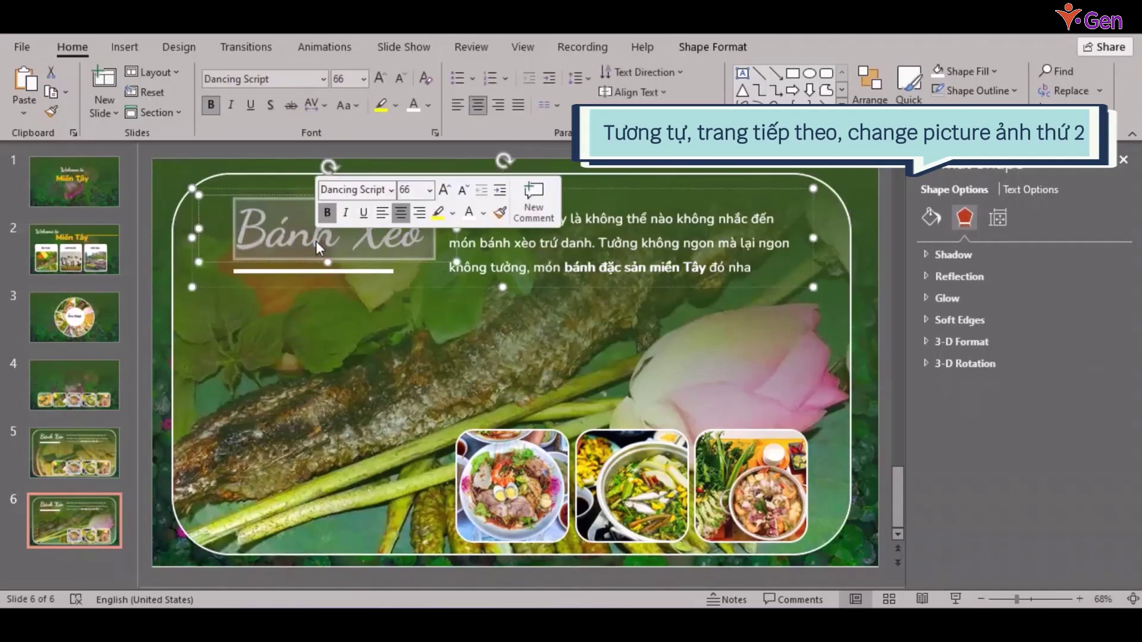
pyautogui.write('Cá')
pyautogui.write(' trui')
pyautogui.click(404, 78)
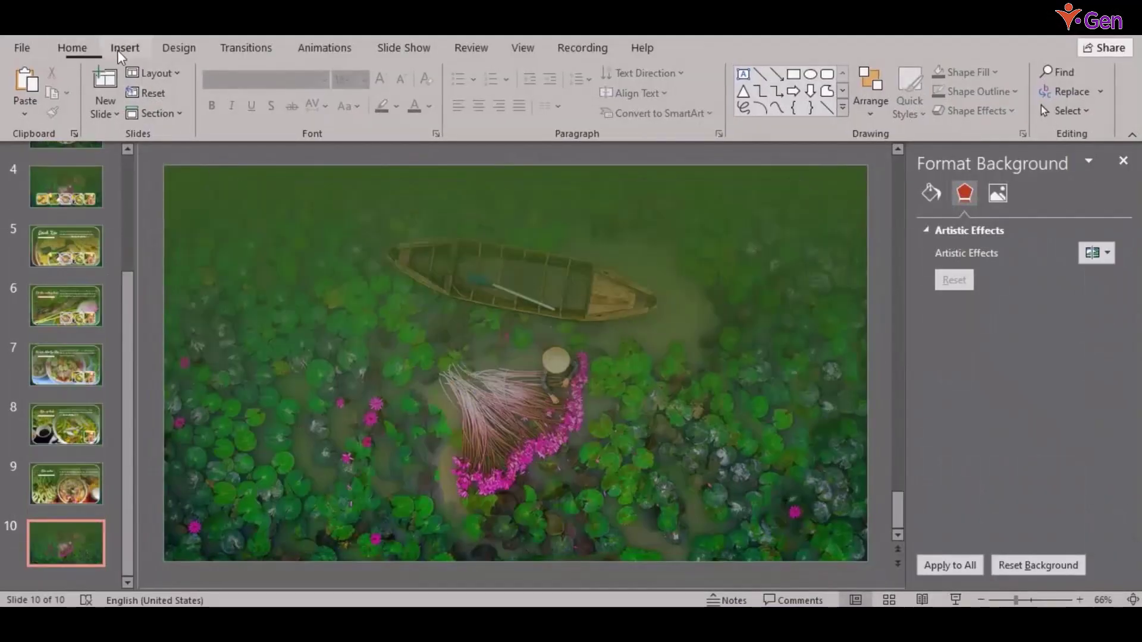
# Draw a white full-width band across the top of slide 10 and paste the VĂN HÓA title bar
pyautogui.click(121, 47)
pyautogui.click(271, 96)
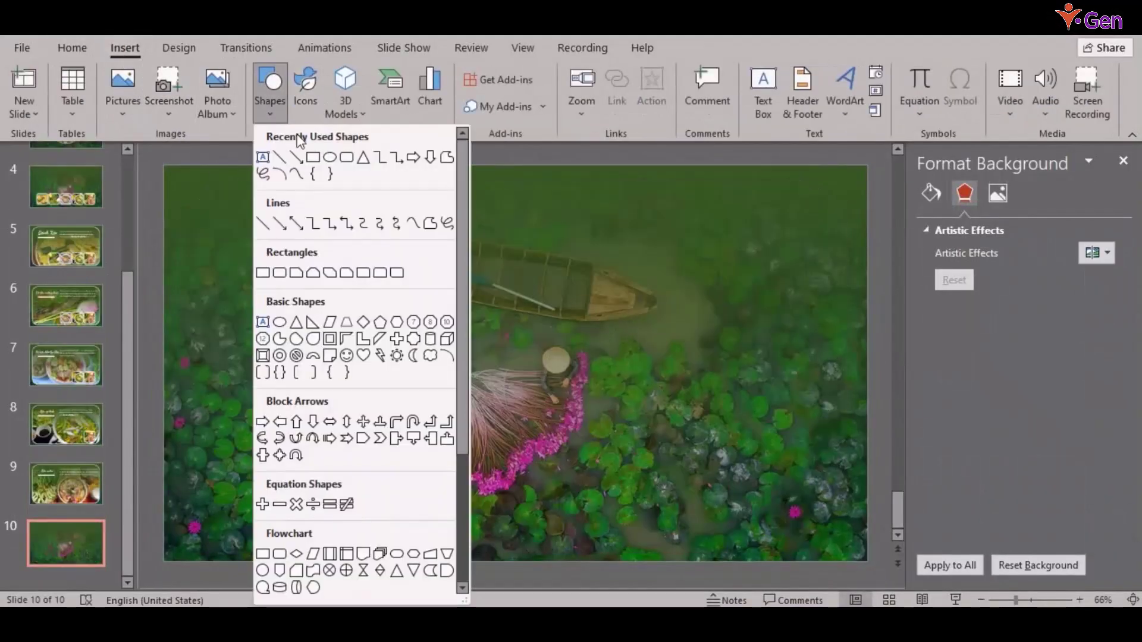
pyautogui.click(313, 157)
pyautogui.moveTo(429, 219)
pyautogui.mouseDown()
pyautogui.moveTo(860, 234)
pyautogui.moveTo(865, 215)
pyautogui.mouseUp()
pyautogui.moveTo(761, 191); pyautogui.dragTo(761, 209)
pyautogui.click(403, 73)
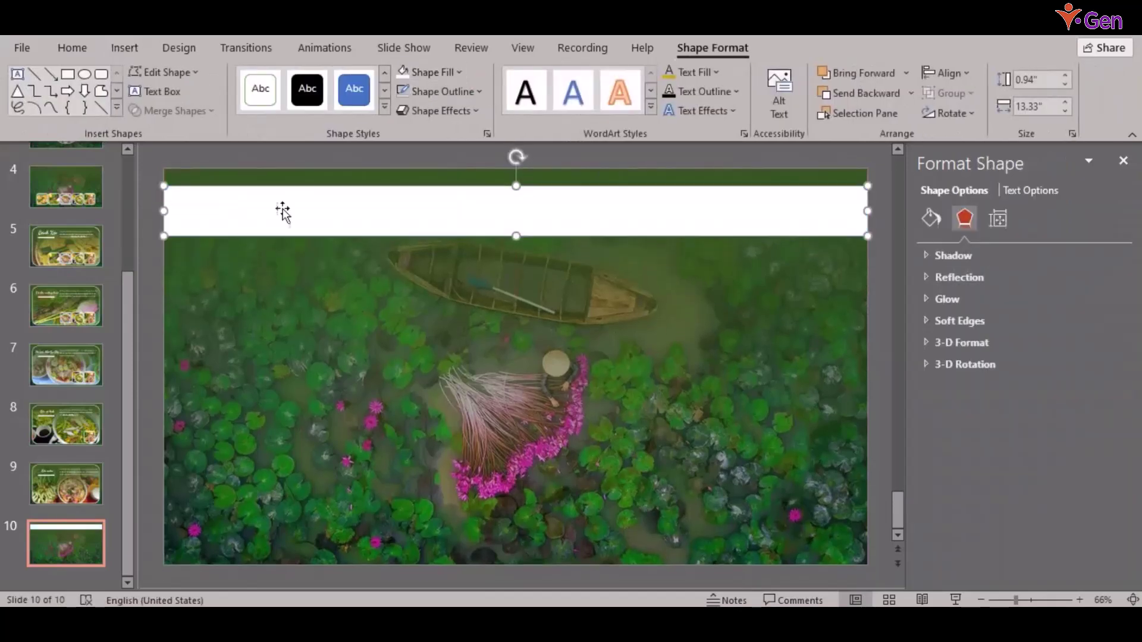
pyautogui.click(433, 233)
pyautogui.hotkey('ctrl', 'v')
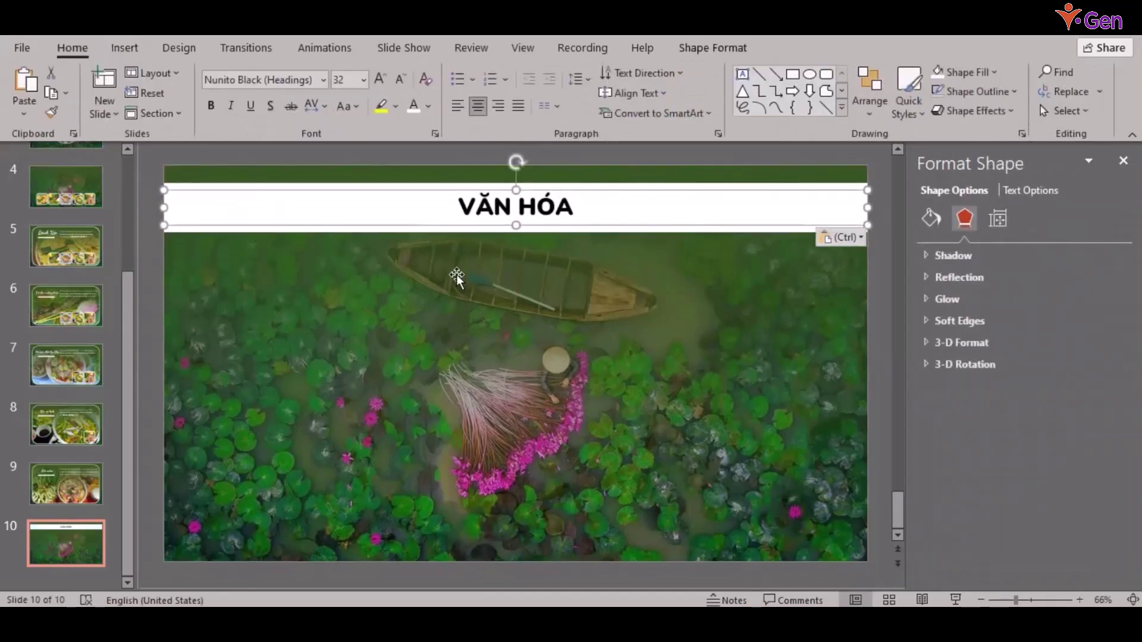
pyautogui.click(144, 51)
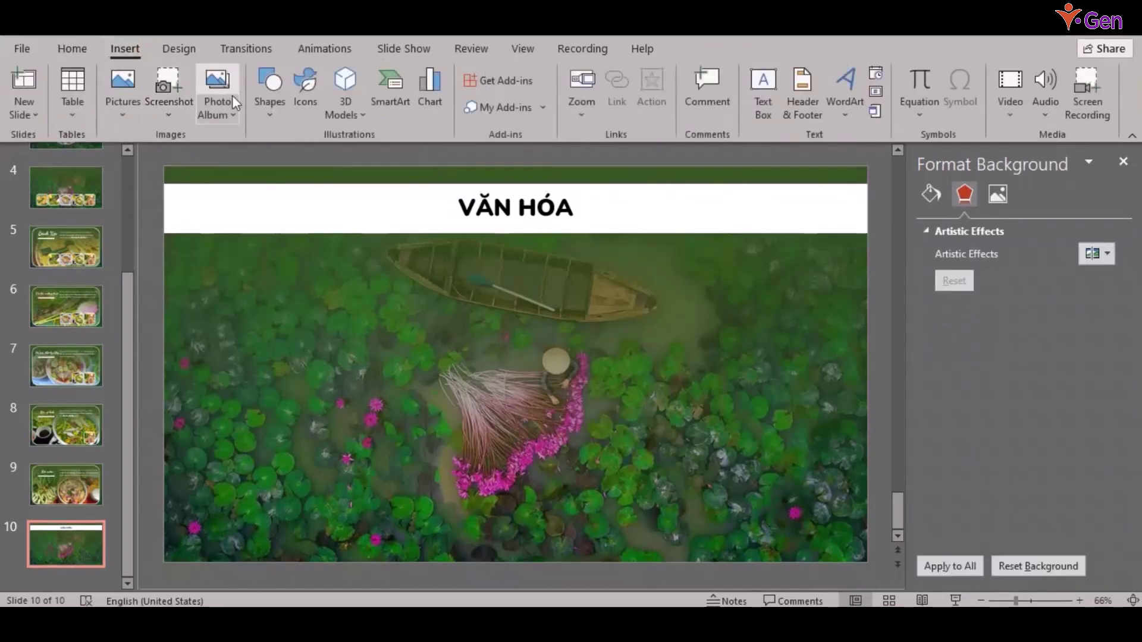
# Draw a tall narrow rounded bar at the left and fill it with a picture from file
pyautogui.click(271, 95)
pyautogui.click(345, 159)
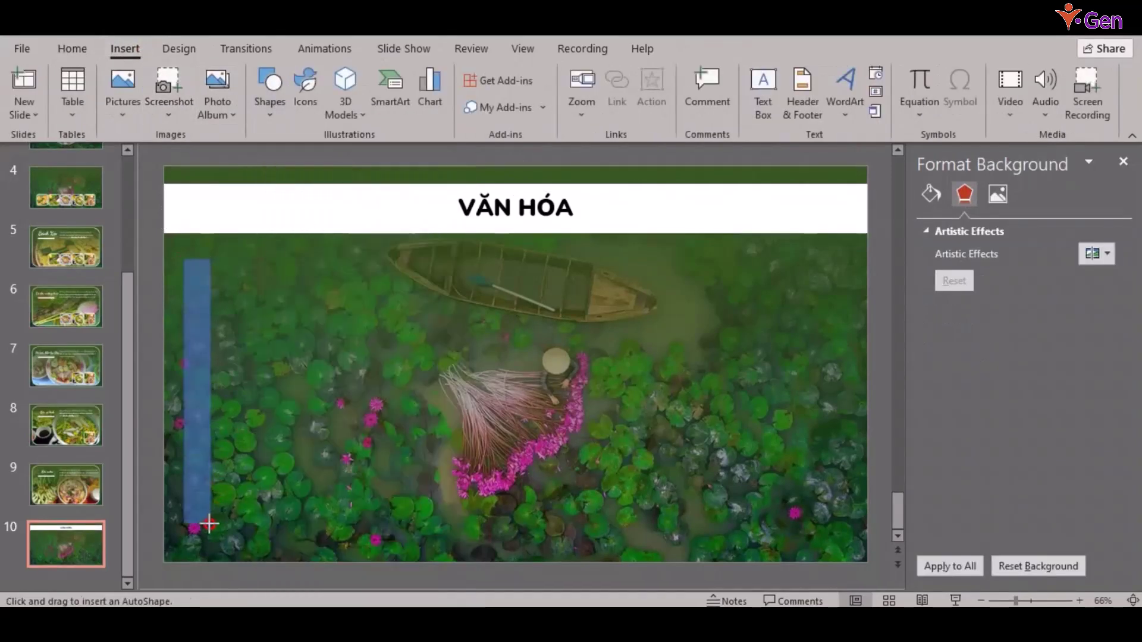
pyautogui.moveTo(204, 515); pyautogui.dragTo(204, 517)
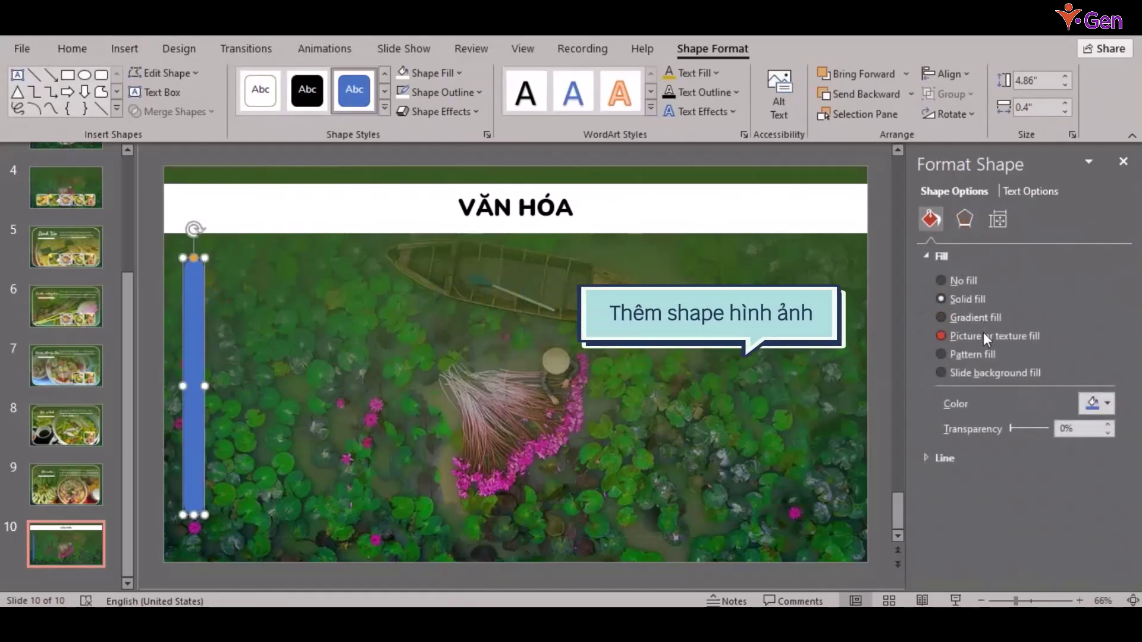
pyautogui.click(984, 335)
pyautogui.click(967, 421)
pyautogui.click(565, 262)
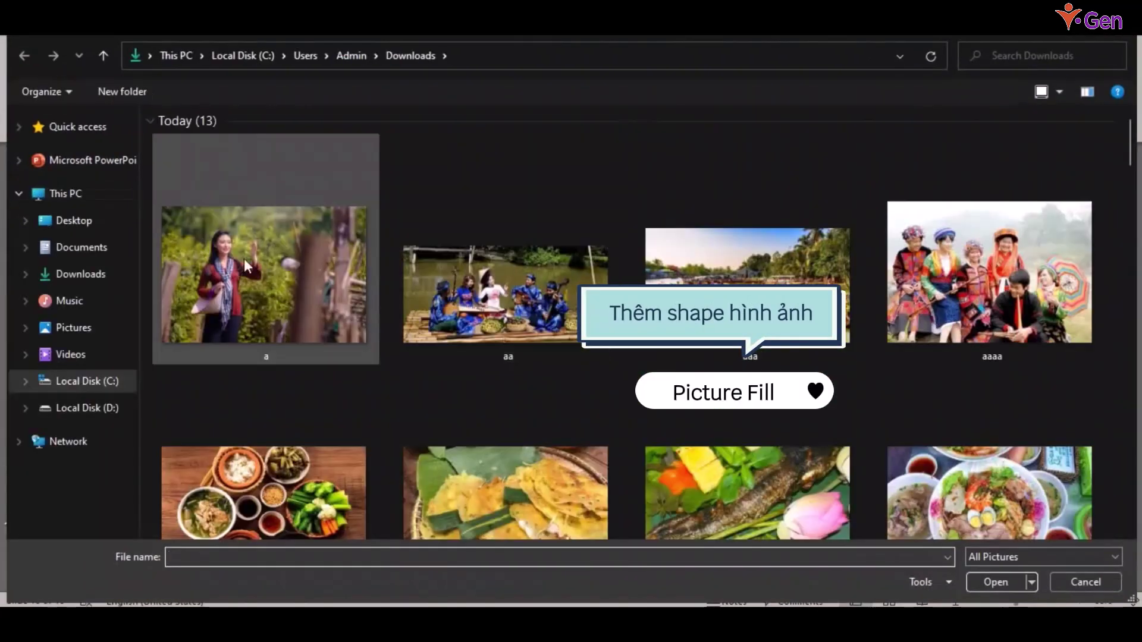
pyautogui.doubleClick(243, 258)
# Copy the bar with a different picture and set the outline thickness of all four bars
pyautogui.moveTo(198, 380); pyautogui.dragTo(223, 377)
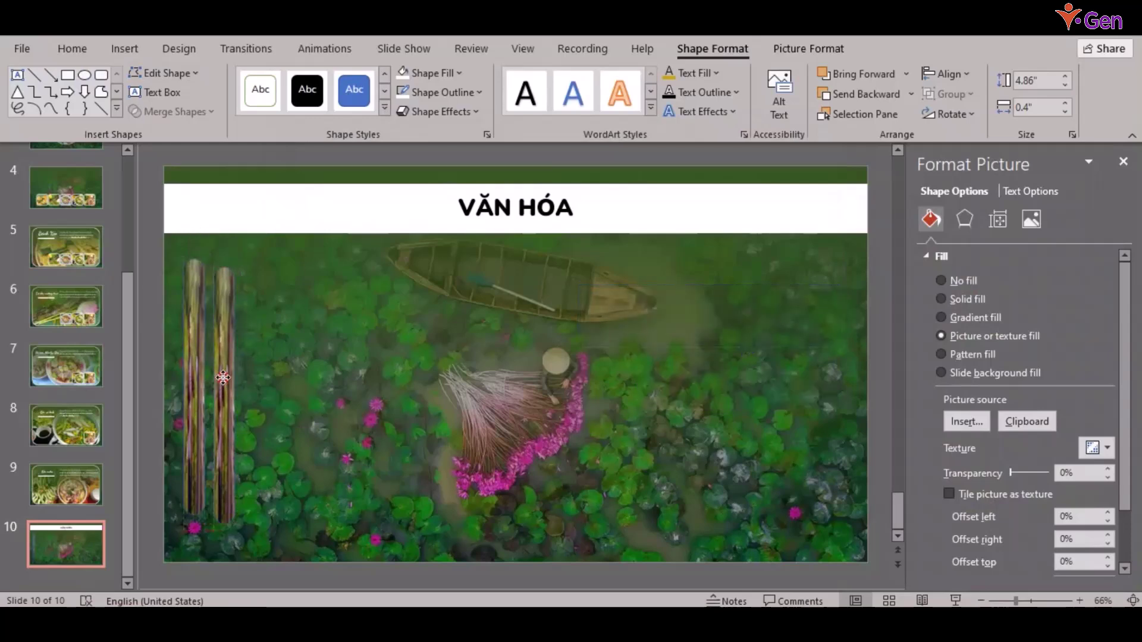
pyautogui.click(443, 92)
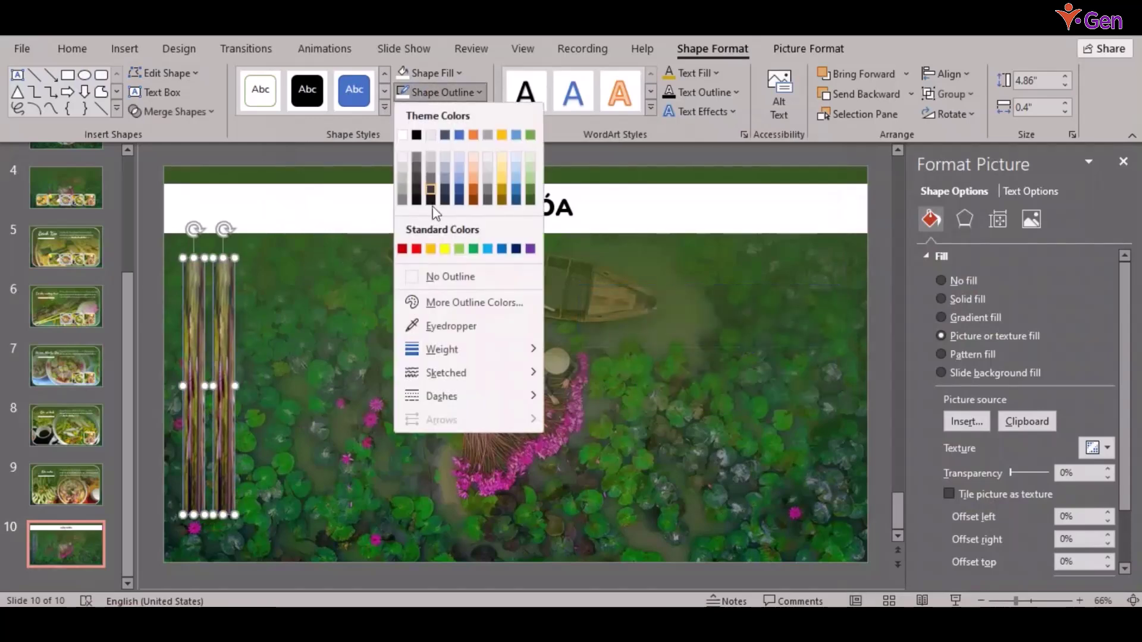
pyautogui.click(429, 277)
pyautogui.click(224, 381)
pyautogui.click(966, 421)
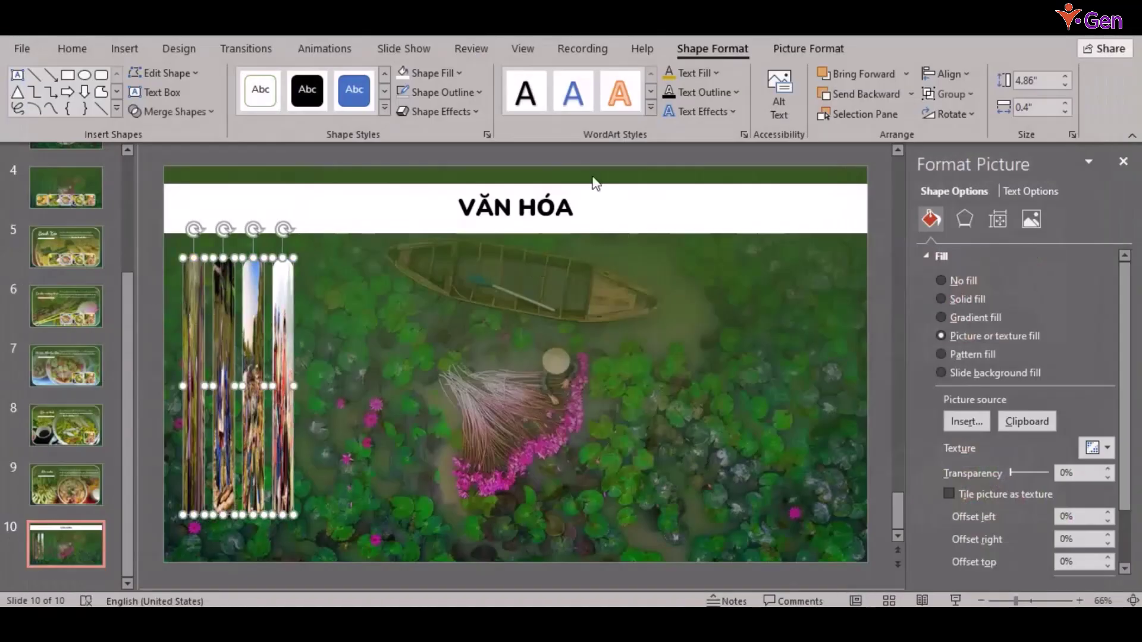
pyautogui.click(413, 98)
pyautogui.moveTo(441, 348)
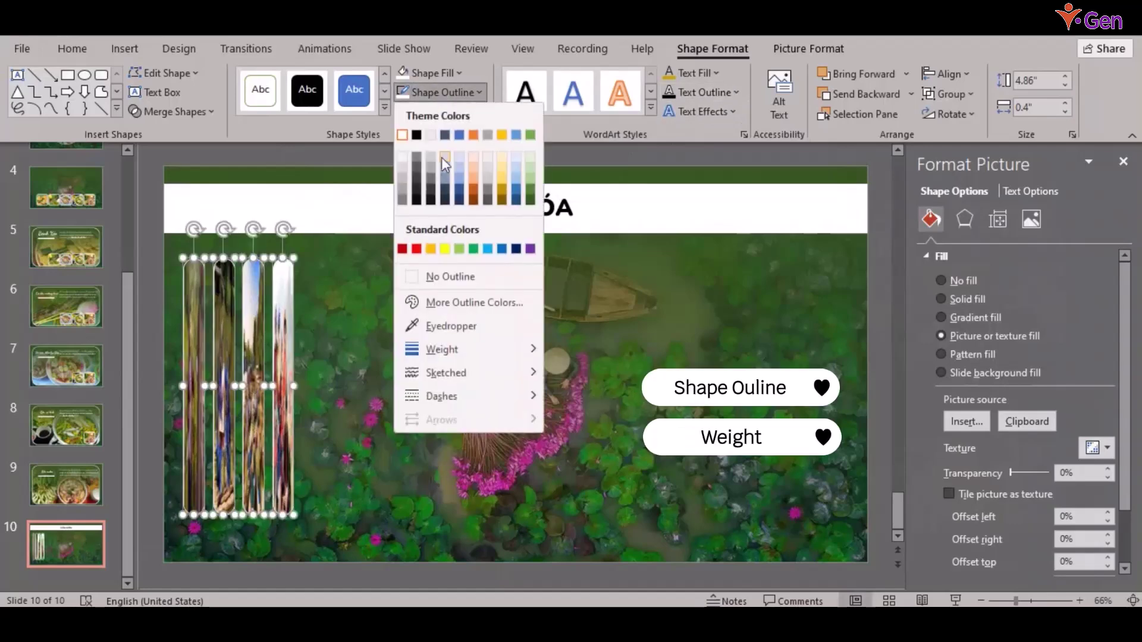
pyautogui.click(628, 441)
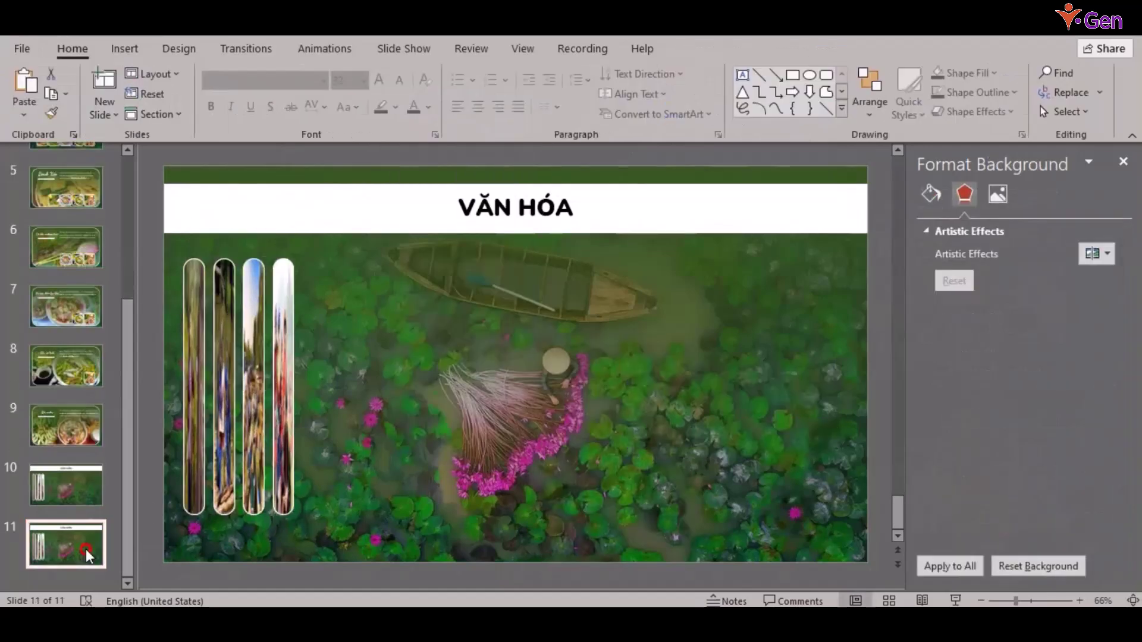
# Resize the large culture photo and widen it across the slide
pyautogui.moveTo(688, 406); pyautogui.dragTo(831, 386)
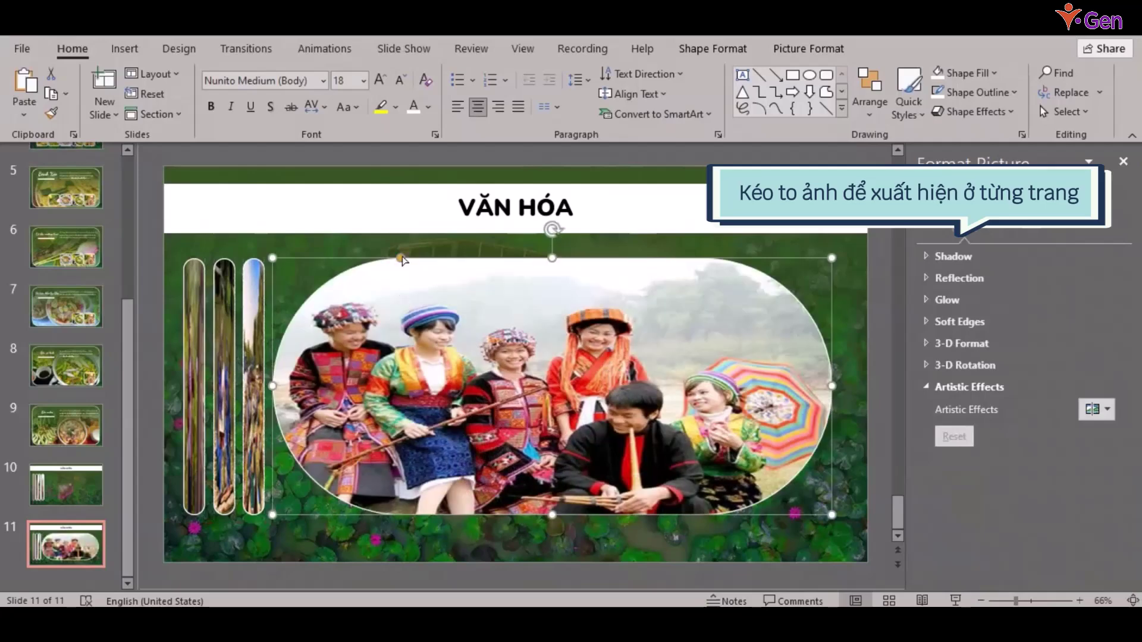
pyautogui.moveTo(381, 258); pyautogui.dragTo(298, 258)
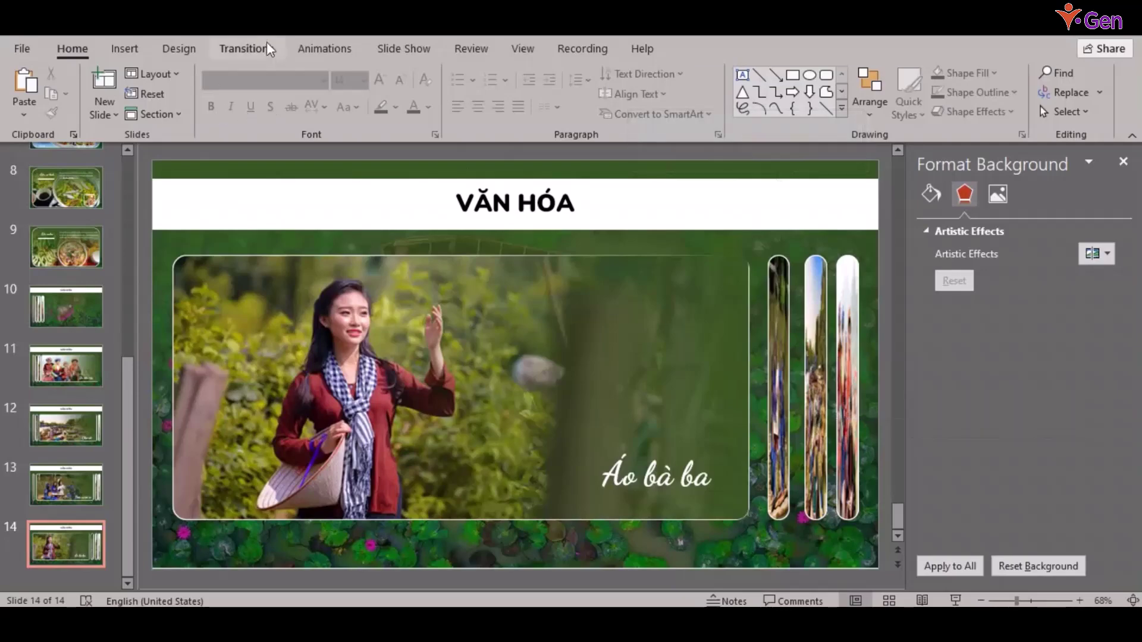
# Give slide 14 a Morph transition from the Transitions ribbon
pyautogui.click(245, 48)
pyautogui.click(163, 89)
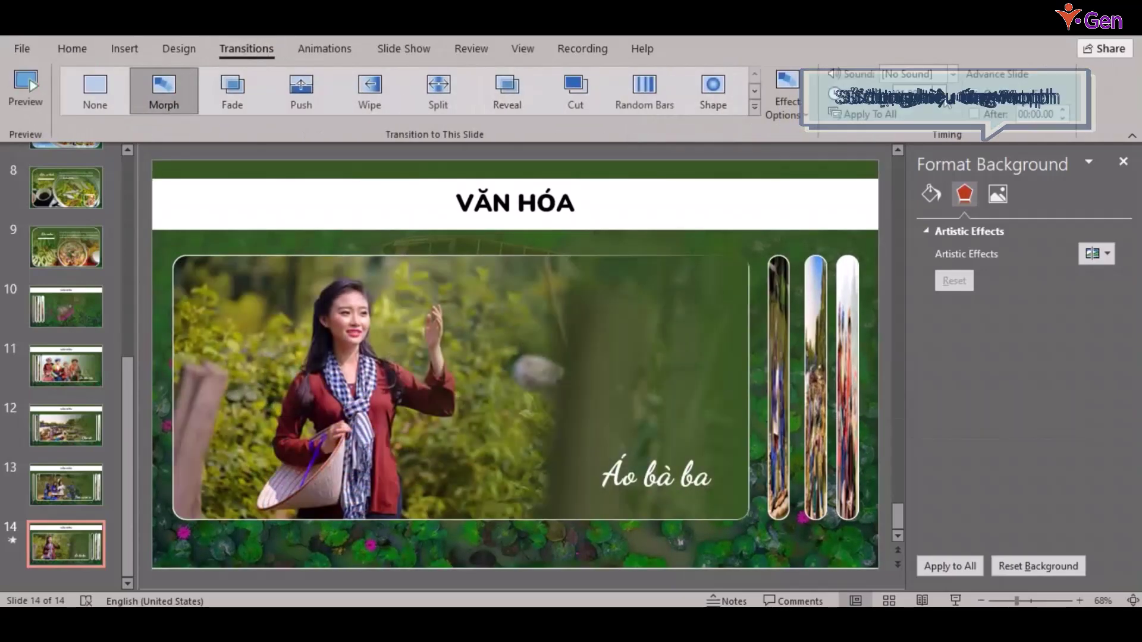